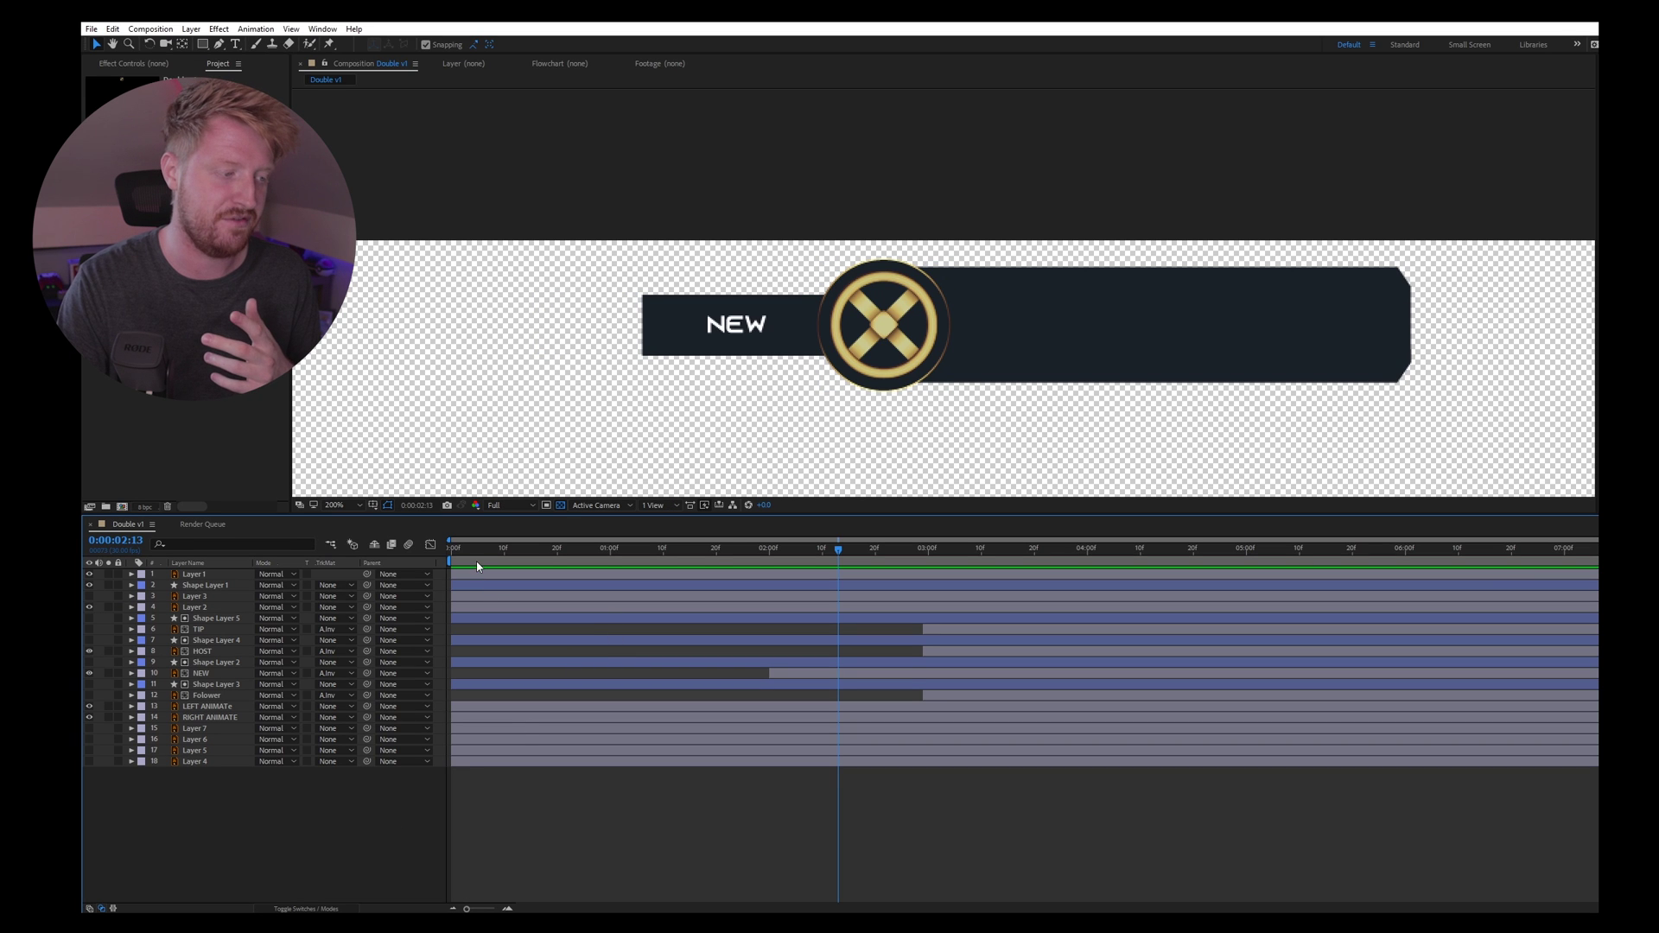
# - Return the playhead to the start and toggle the transparency grid off and back on
pyautogui.press('Home')
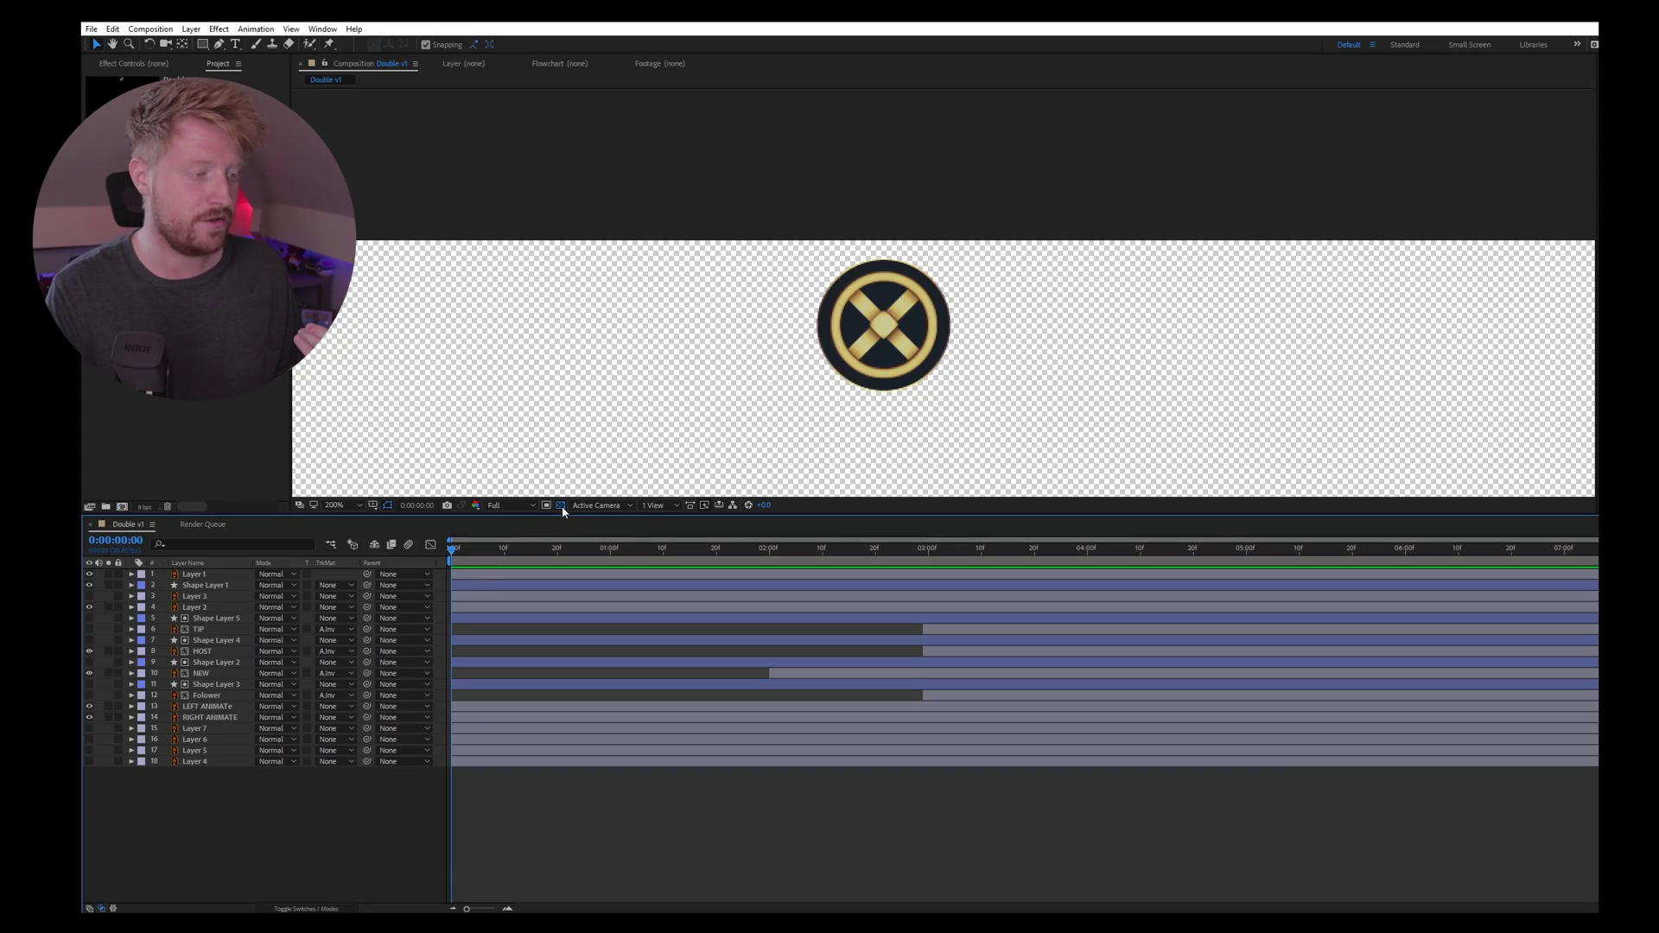
pyautogui.click(561, 506)
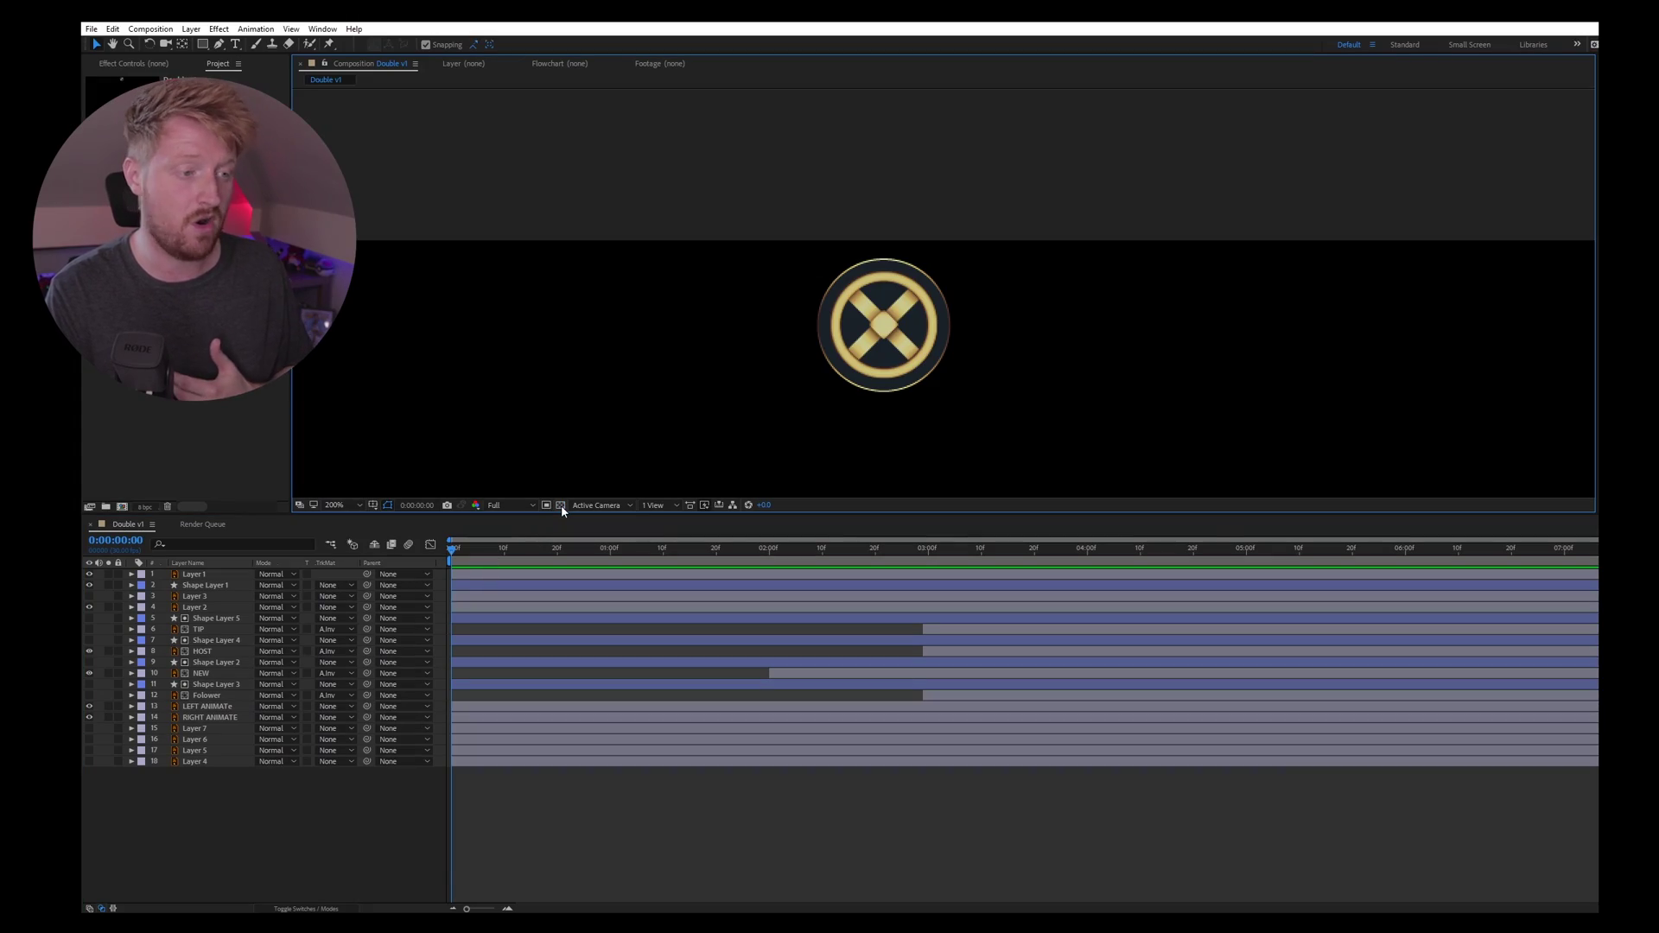
pyautogui.click(562, 505)
# - Enlarge the composition viewer and zoom out to show the whole transparent frame
pyautogui.moveTo(569, 511); pyautogui.dragTo(564, 697)
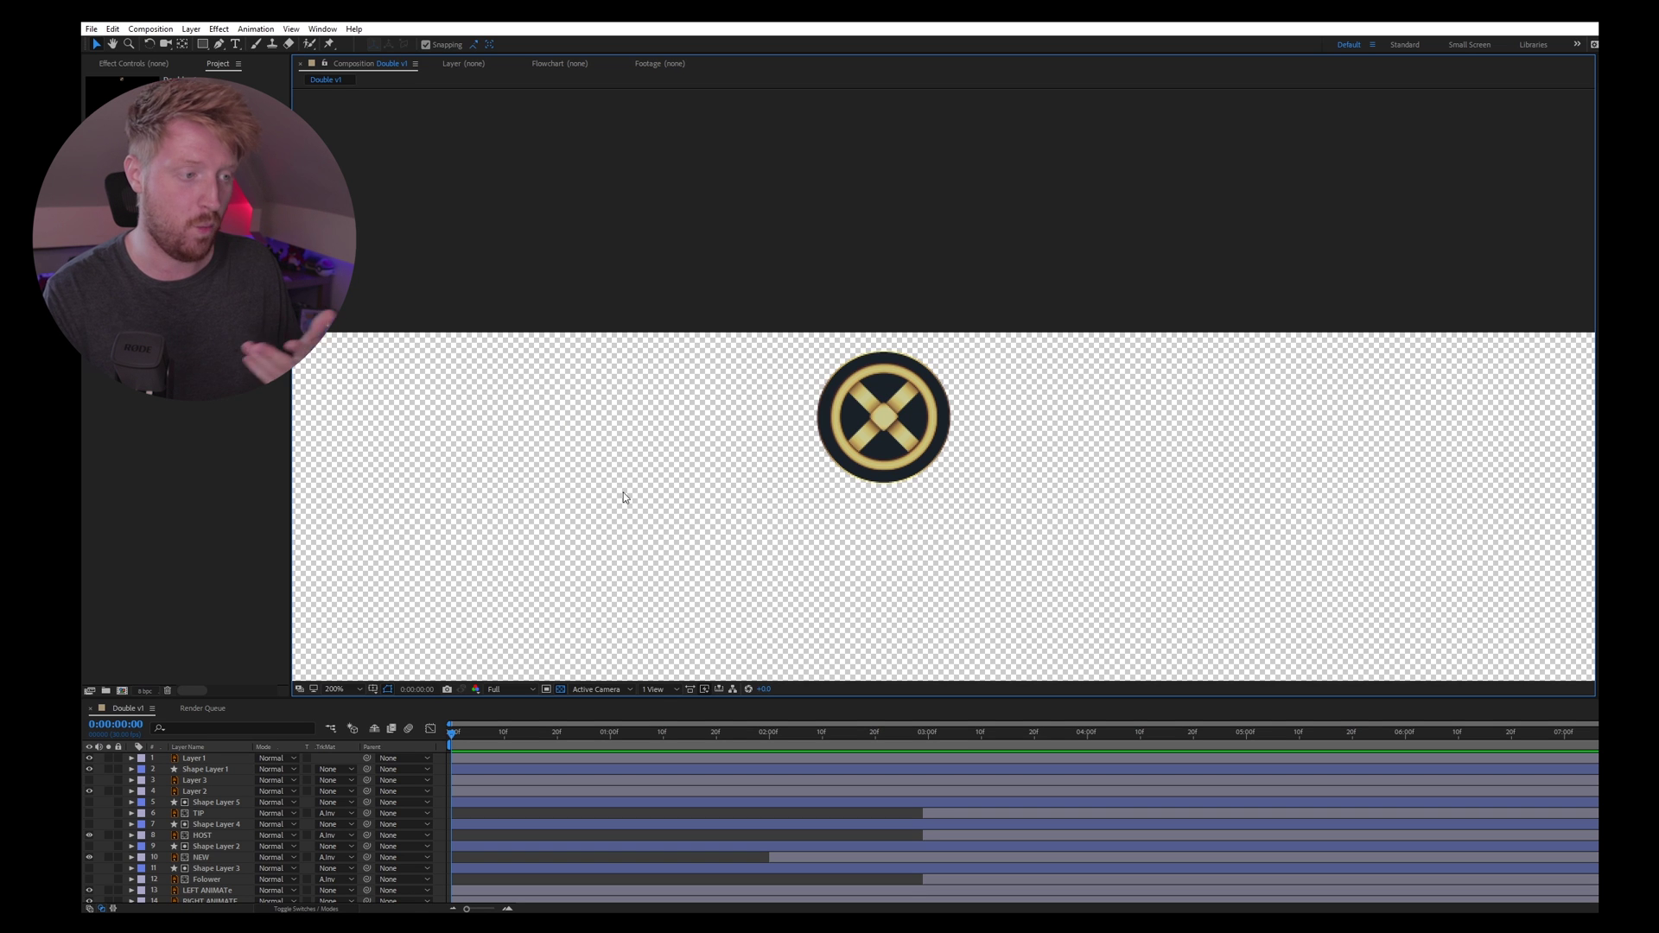
pyautogui.scroll(-5, 624, 492)
pyautogui.scroll(2, 907, 512)
pyautogui.scroll(-2, 956, 503)
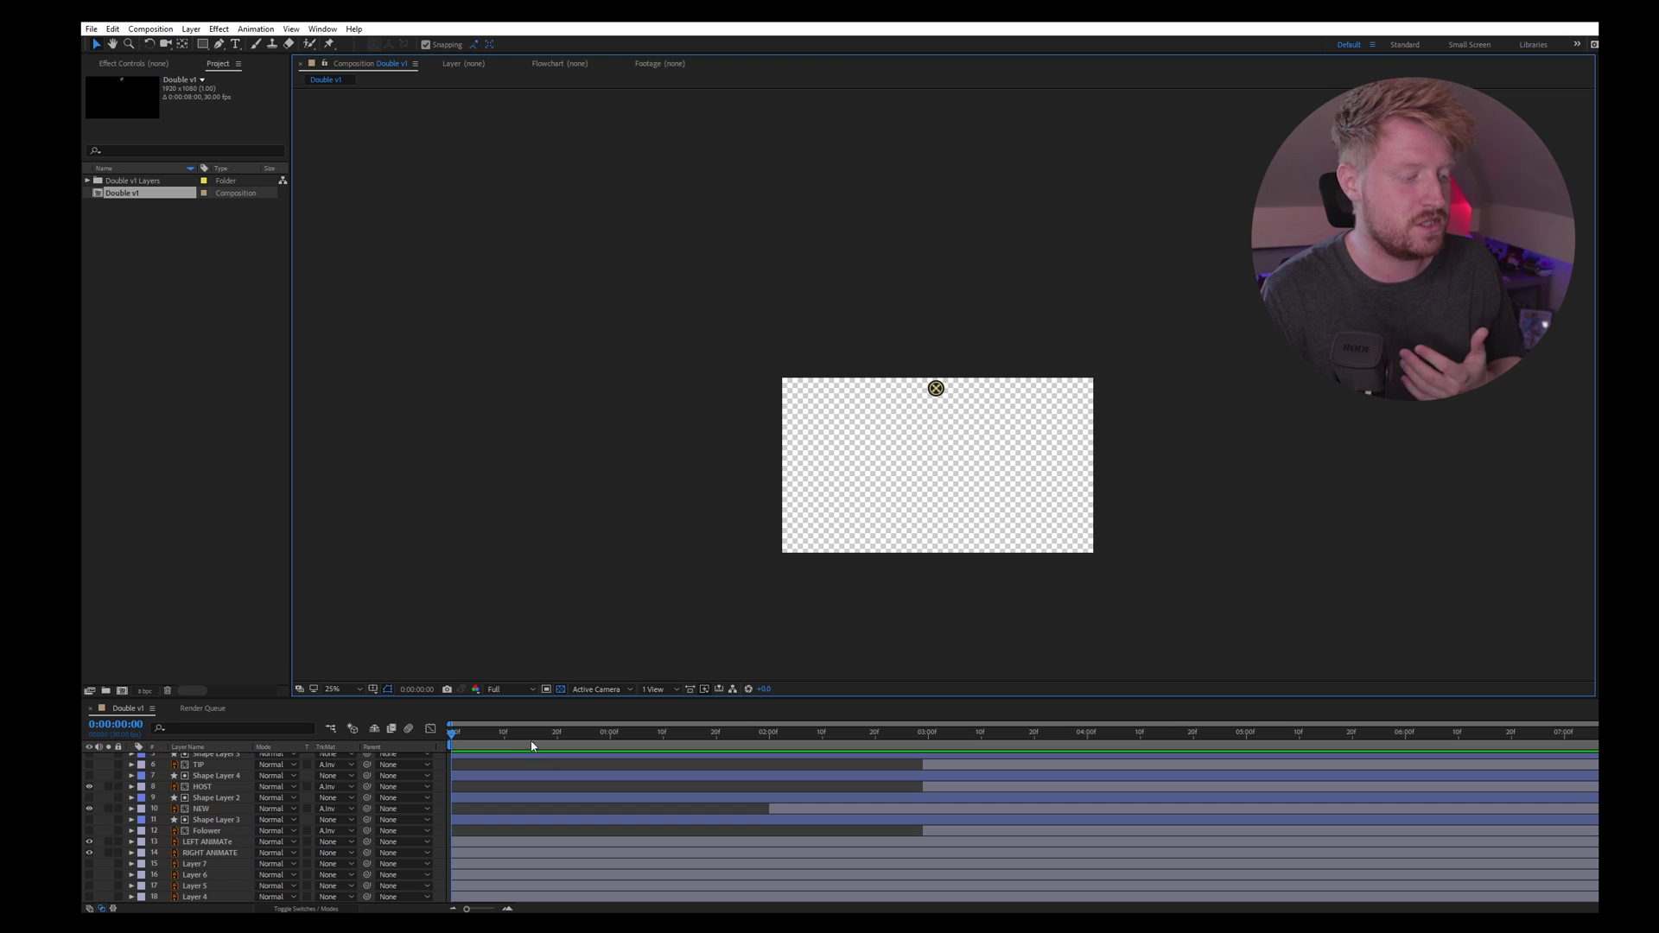
# - Play the Double v1 animation, then add it to the Render Queue via File > Export
pyautogui.press('space')
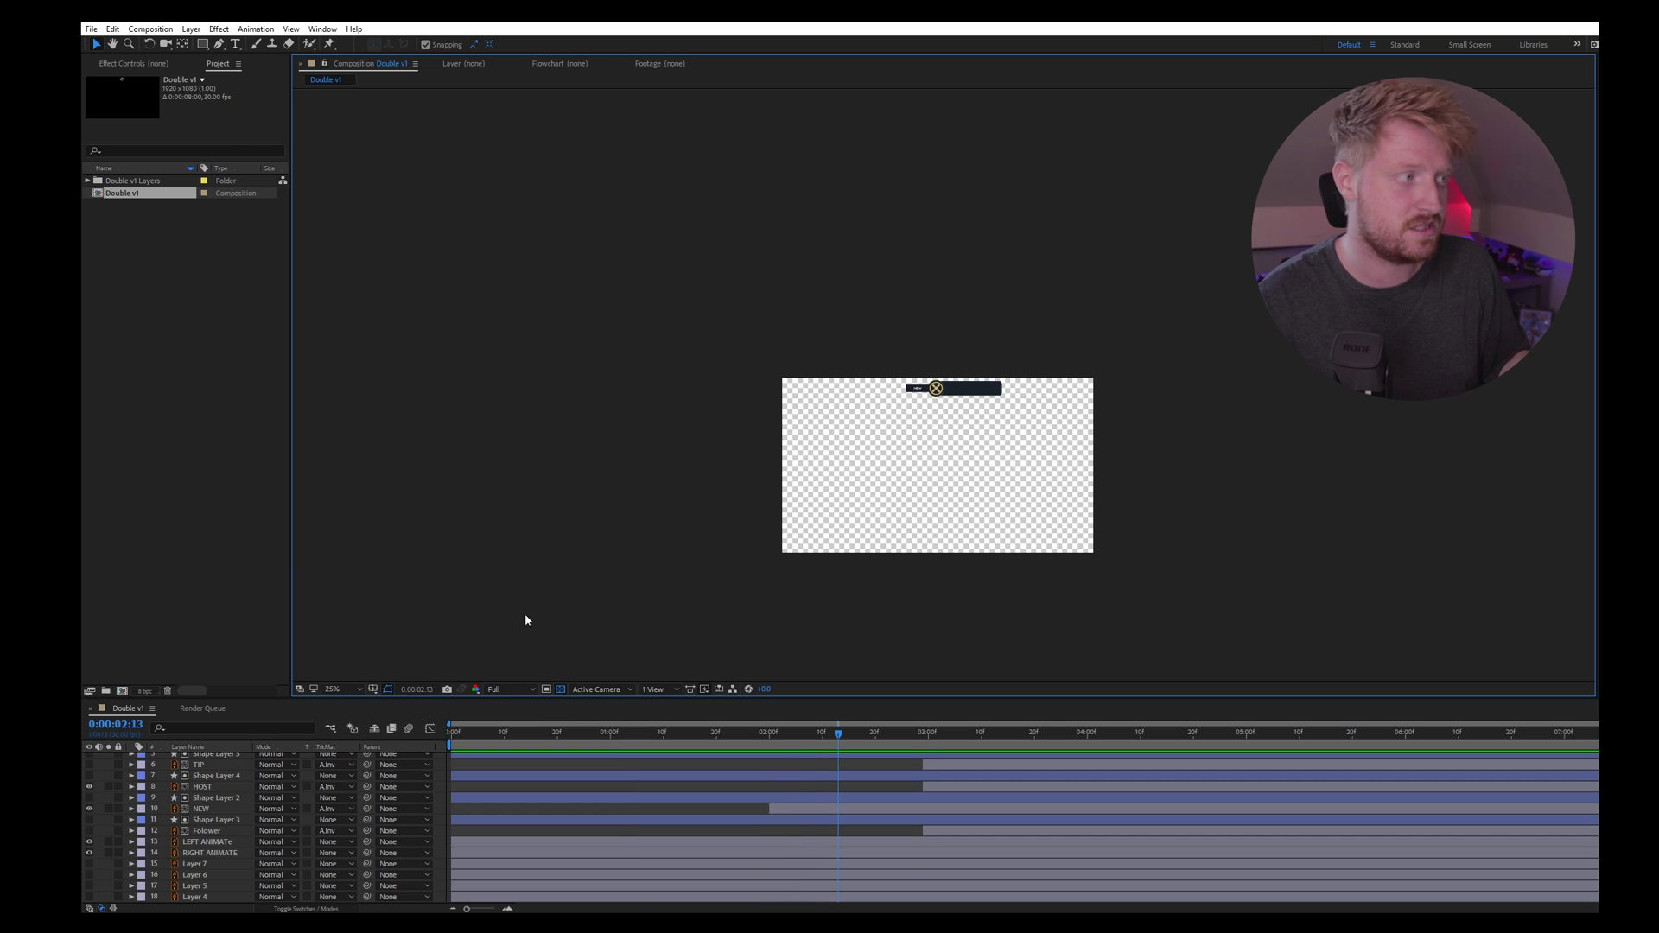
pyautogui.click(92, 29)
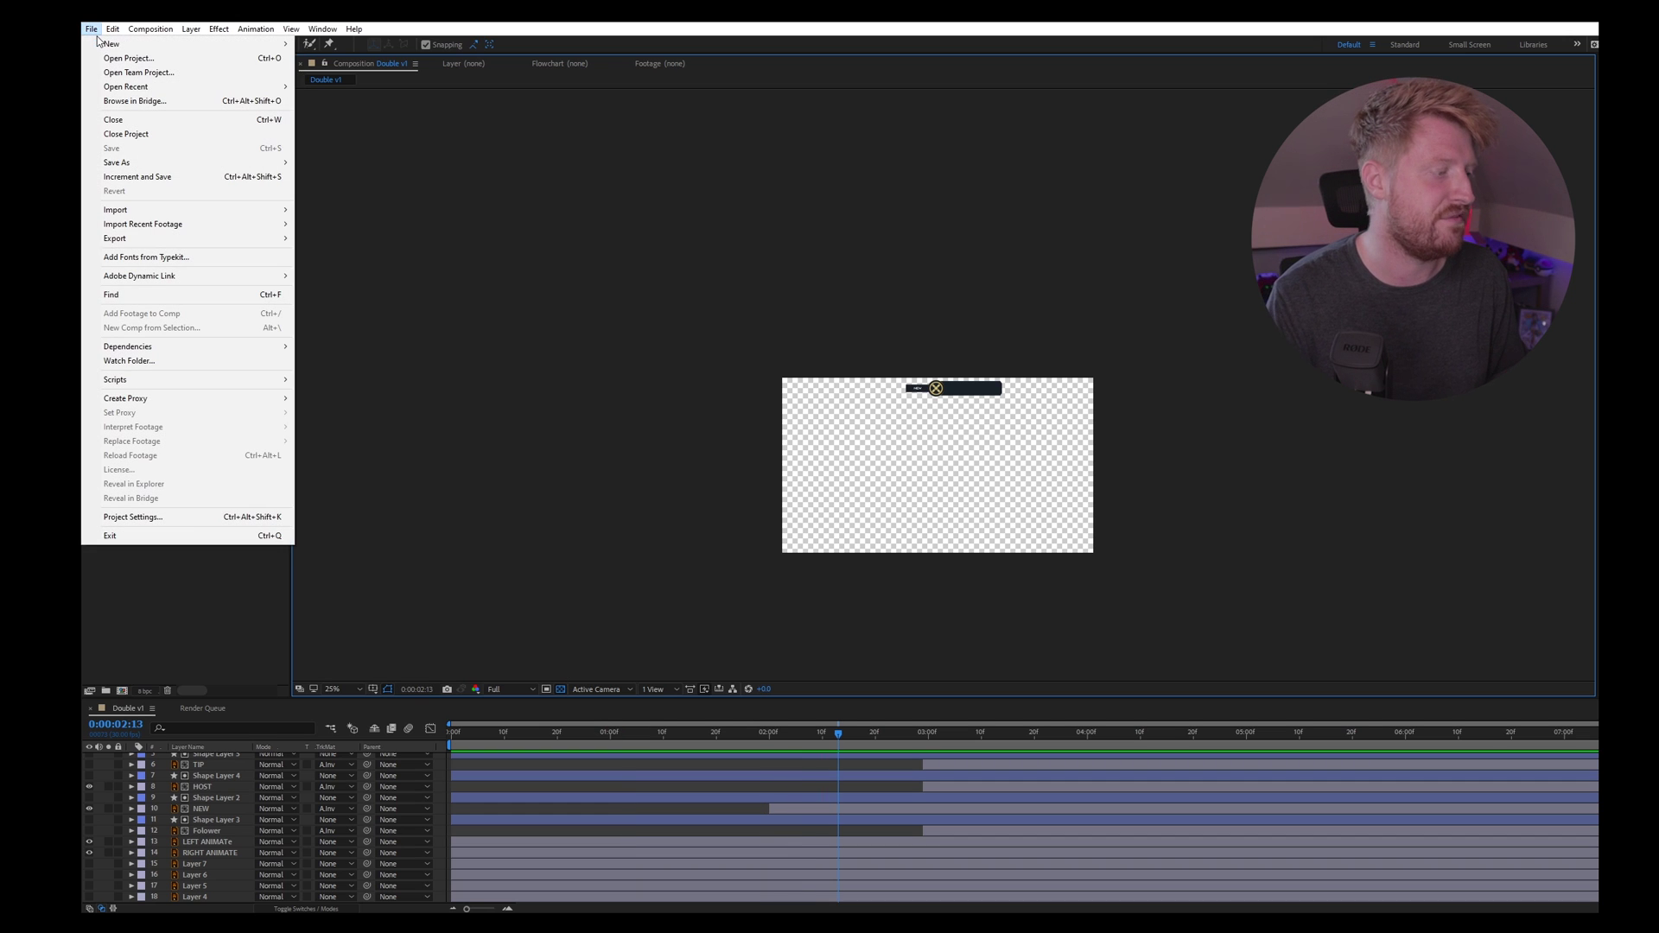
pyautogui.moveTo(232, 242)
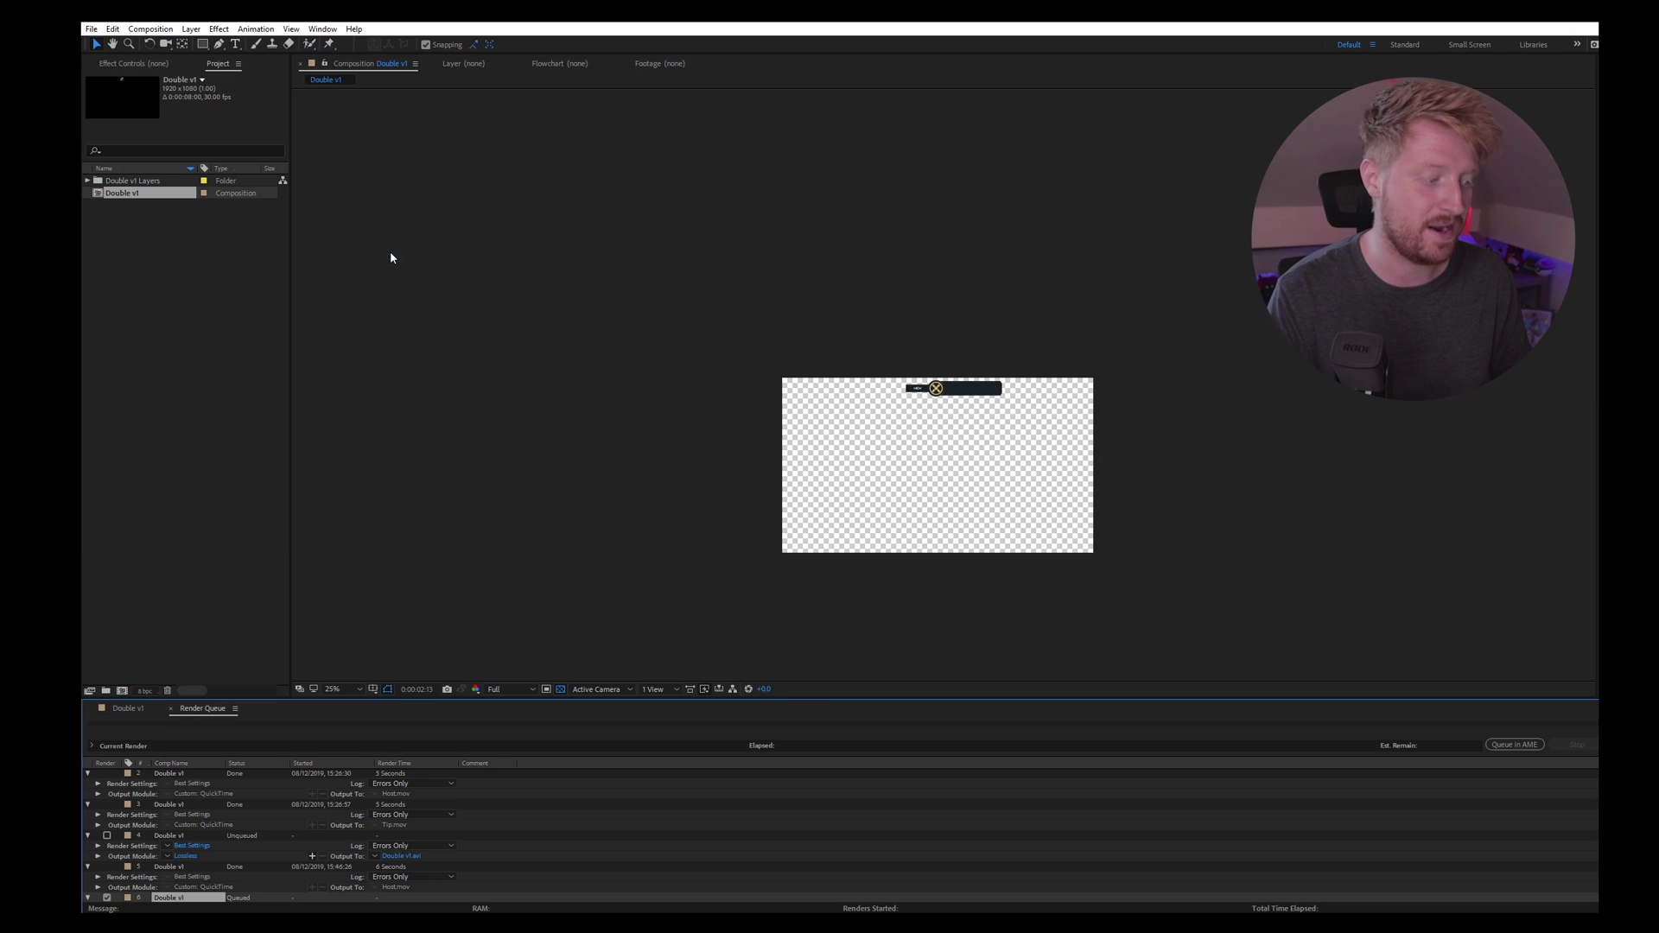
# - Confirm Best Settings for the queued Double v1 item and open its Lossless output module settings
pyautogui.scroll(-2, 290, 837)
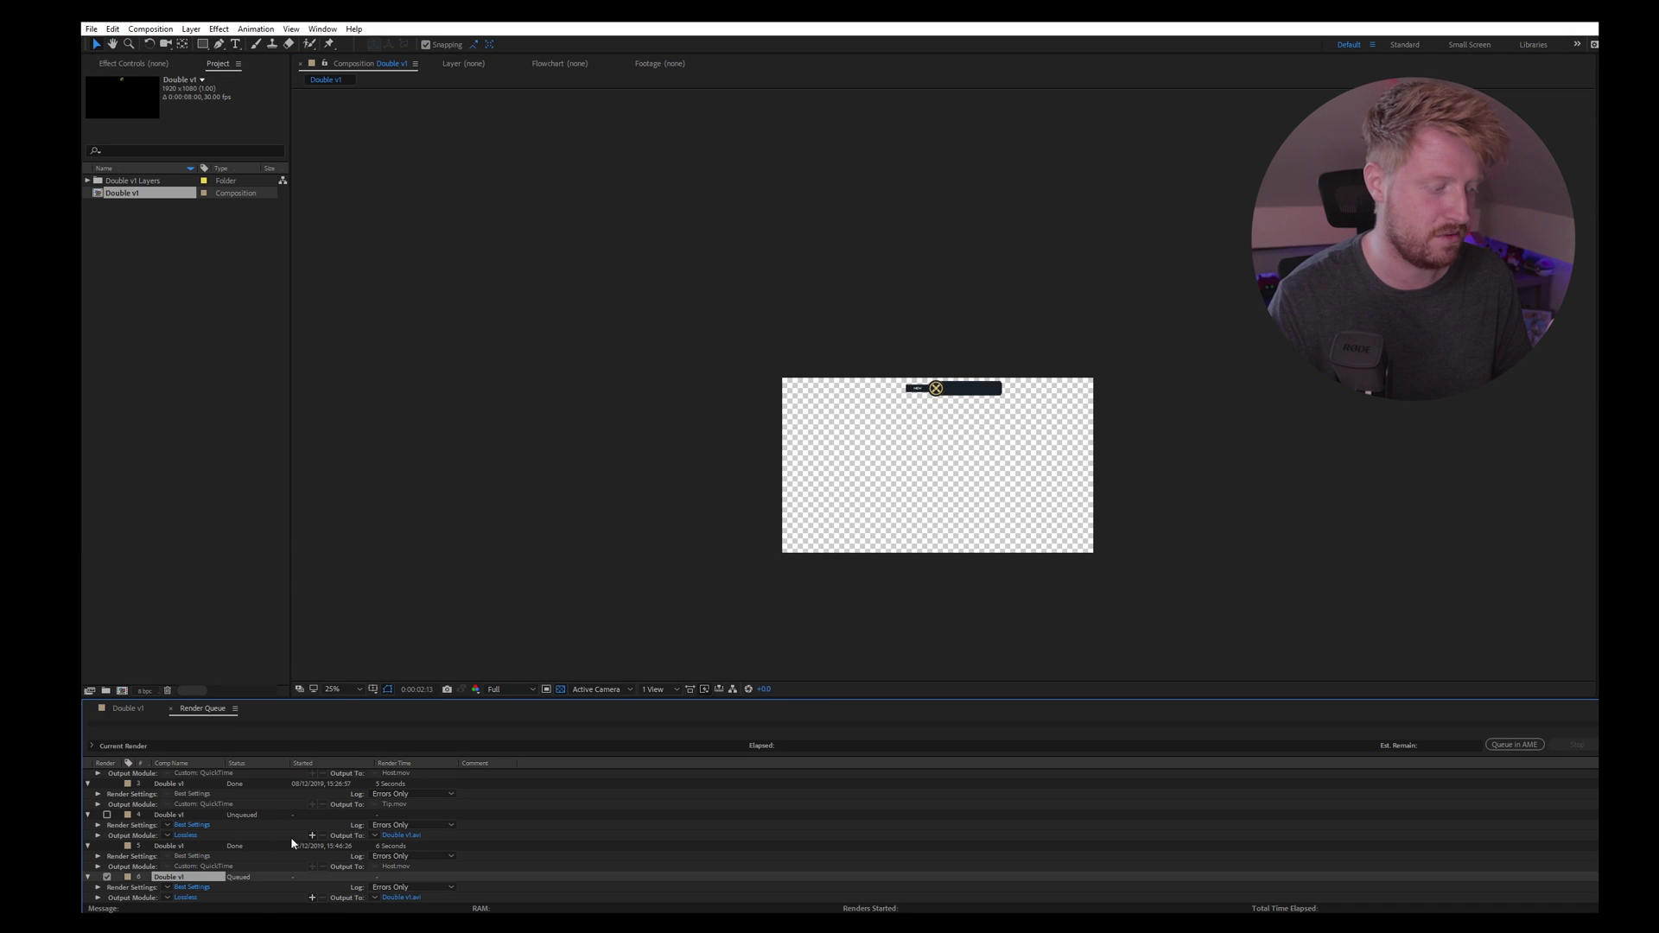
pyautogui.click(192, 887)
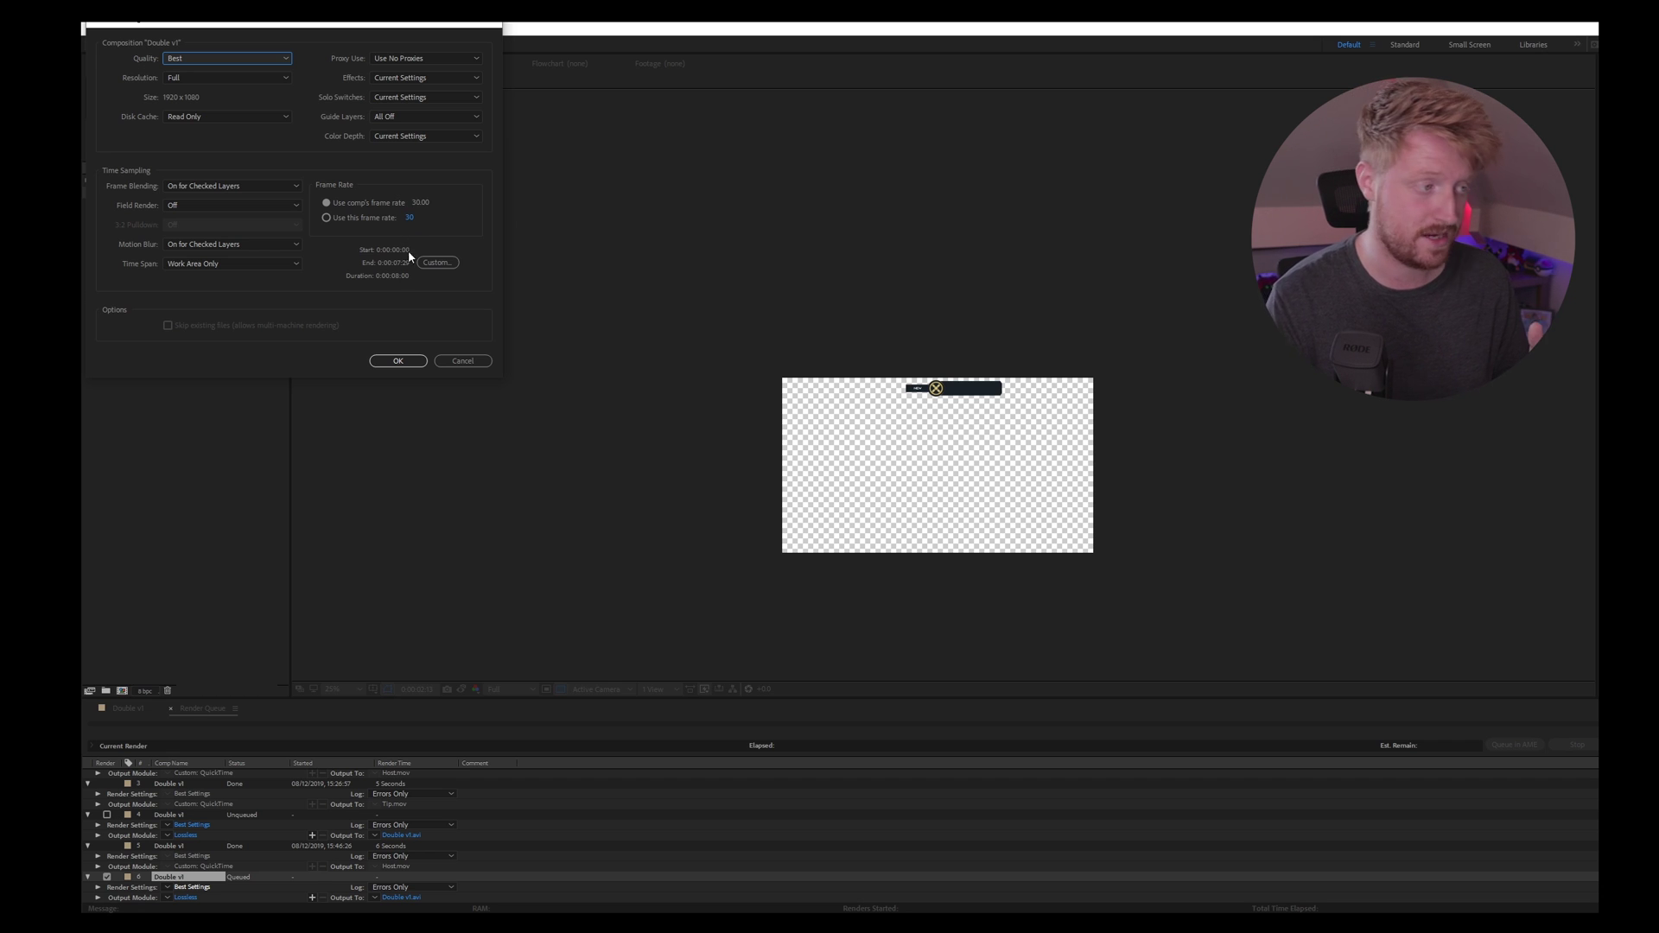
pyautogui.click(403, 362)
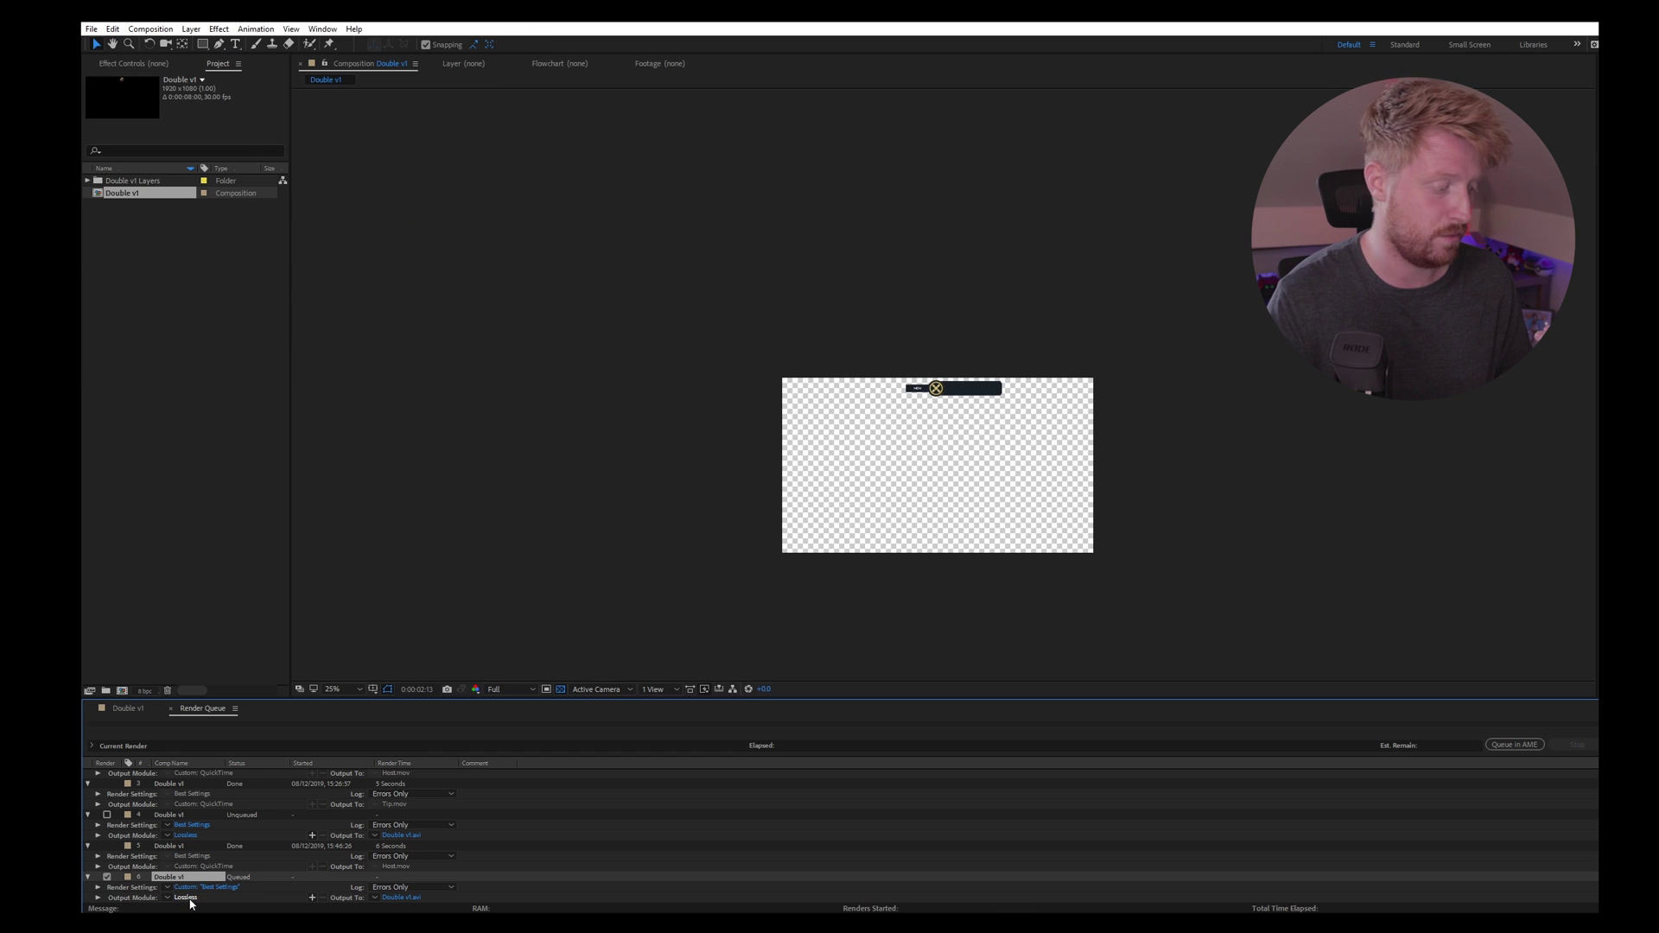
pyautogui.click(186, 898)
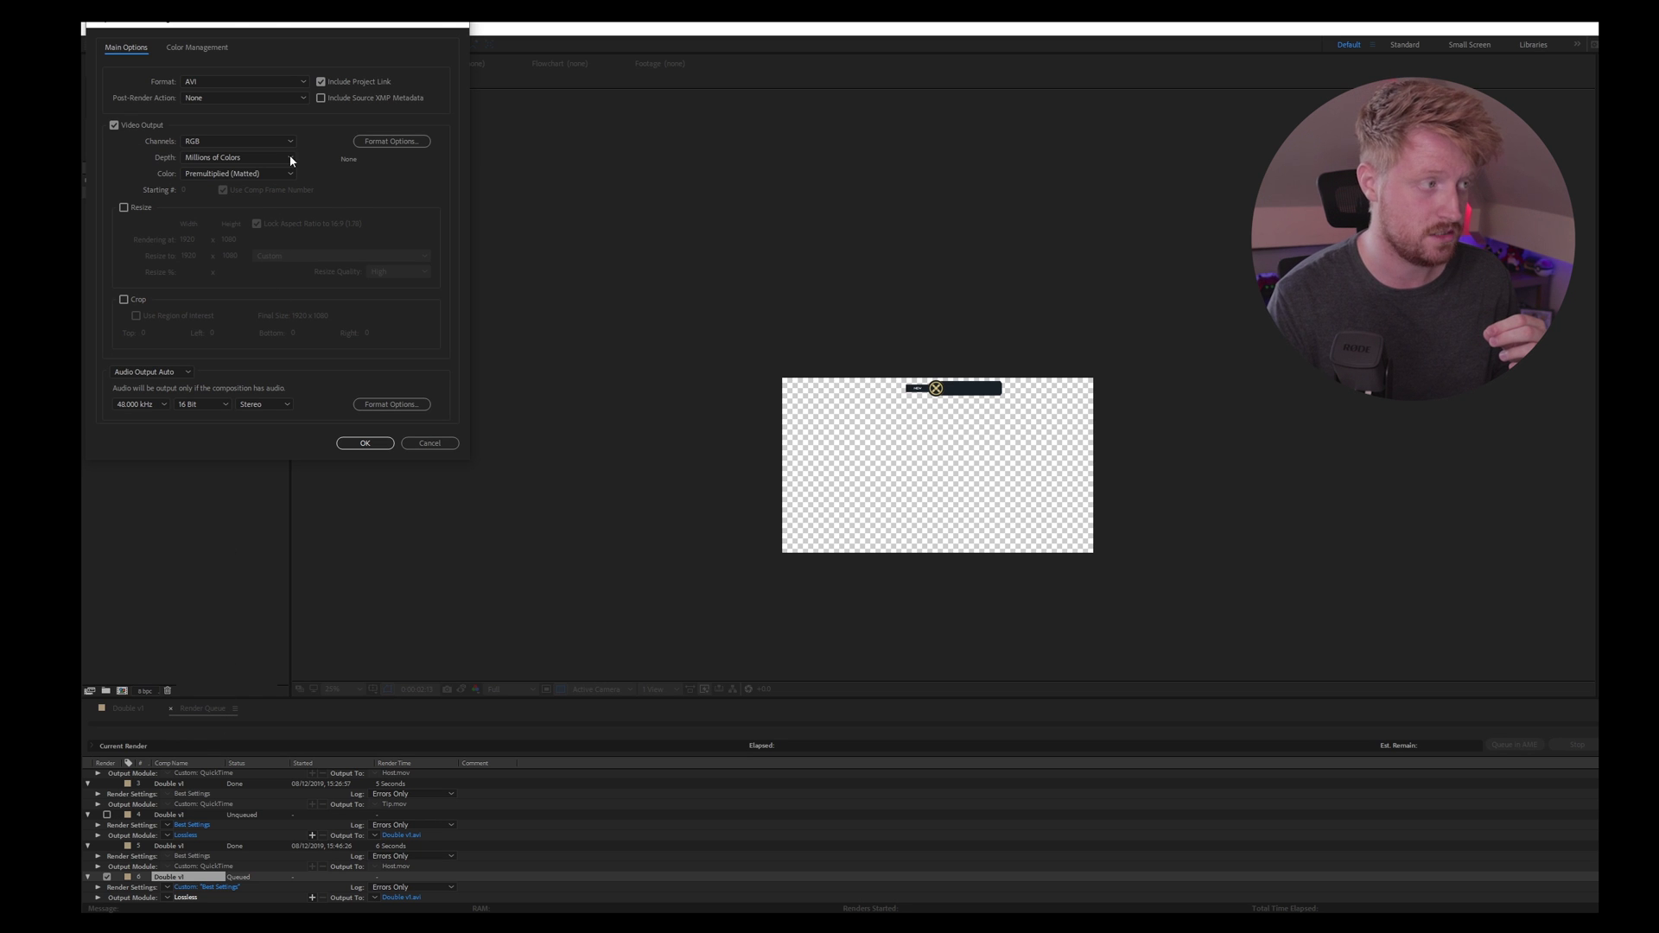
# - Set the output format to QuickTime with RGB + Alpha channels
pyautogui.click(256, 81)
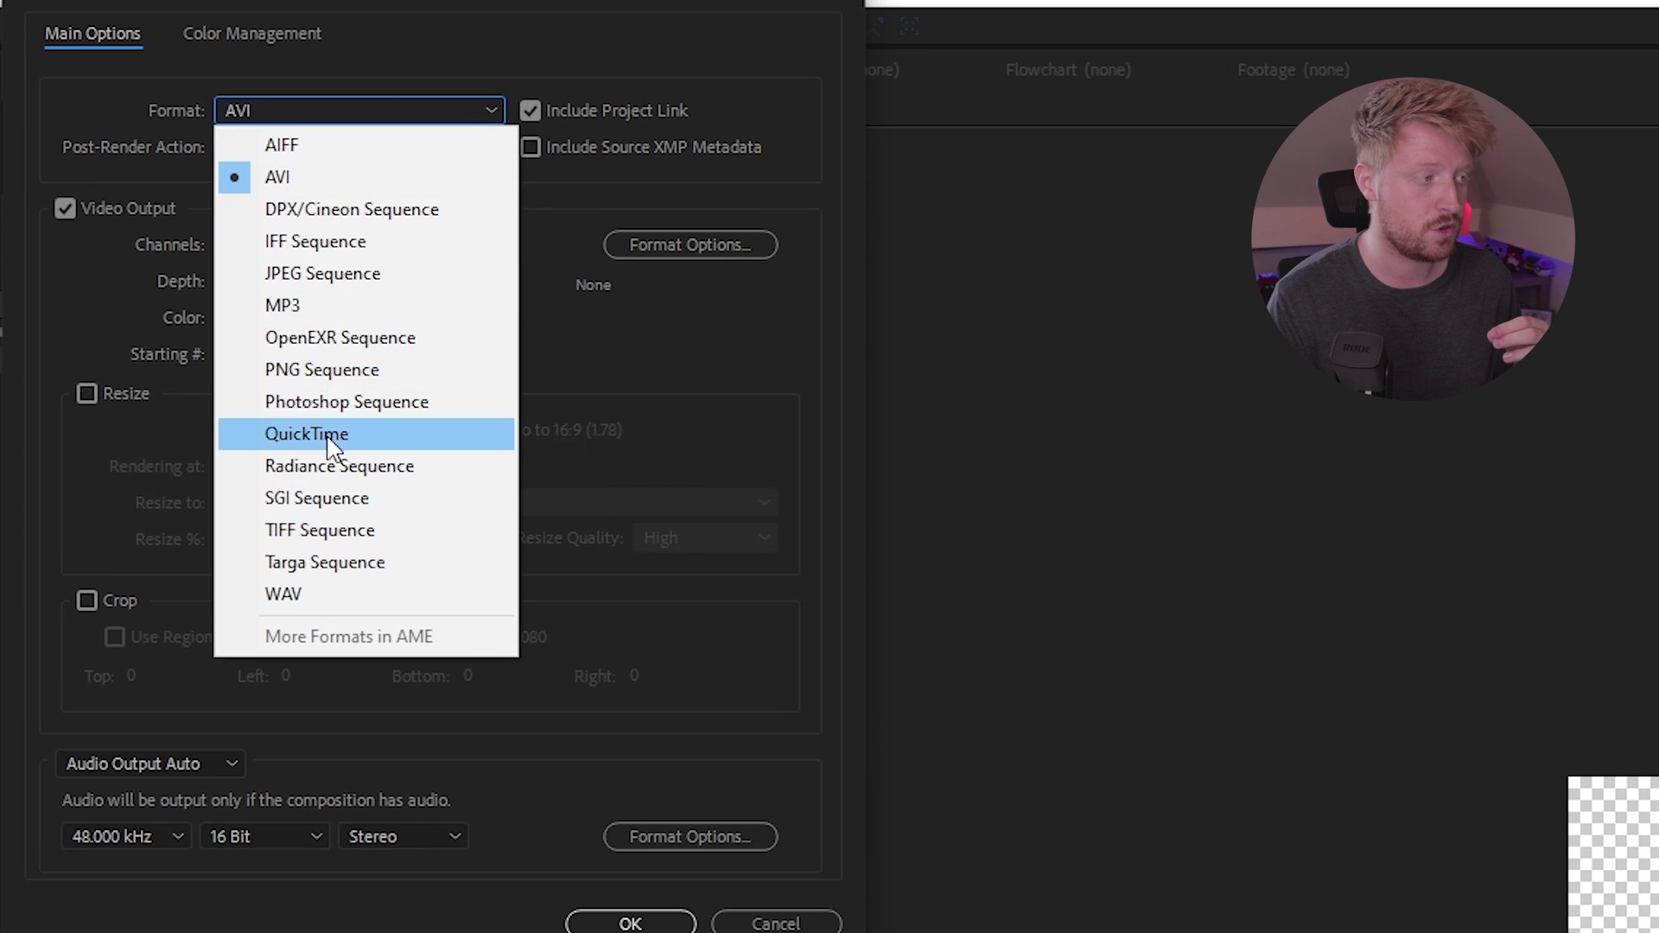
pyautogui.click(322, 442)
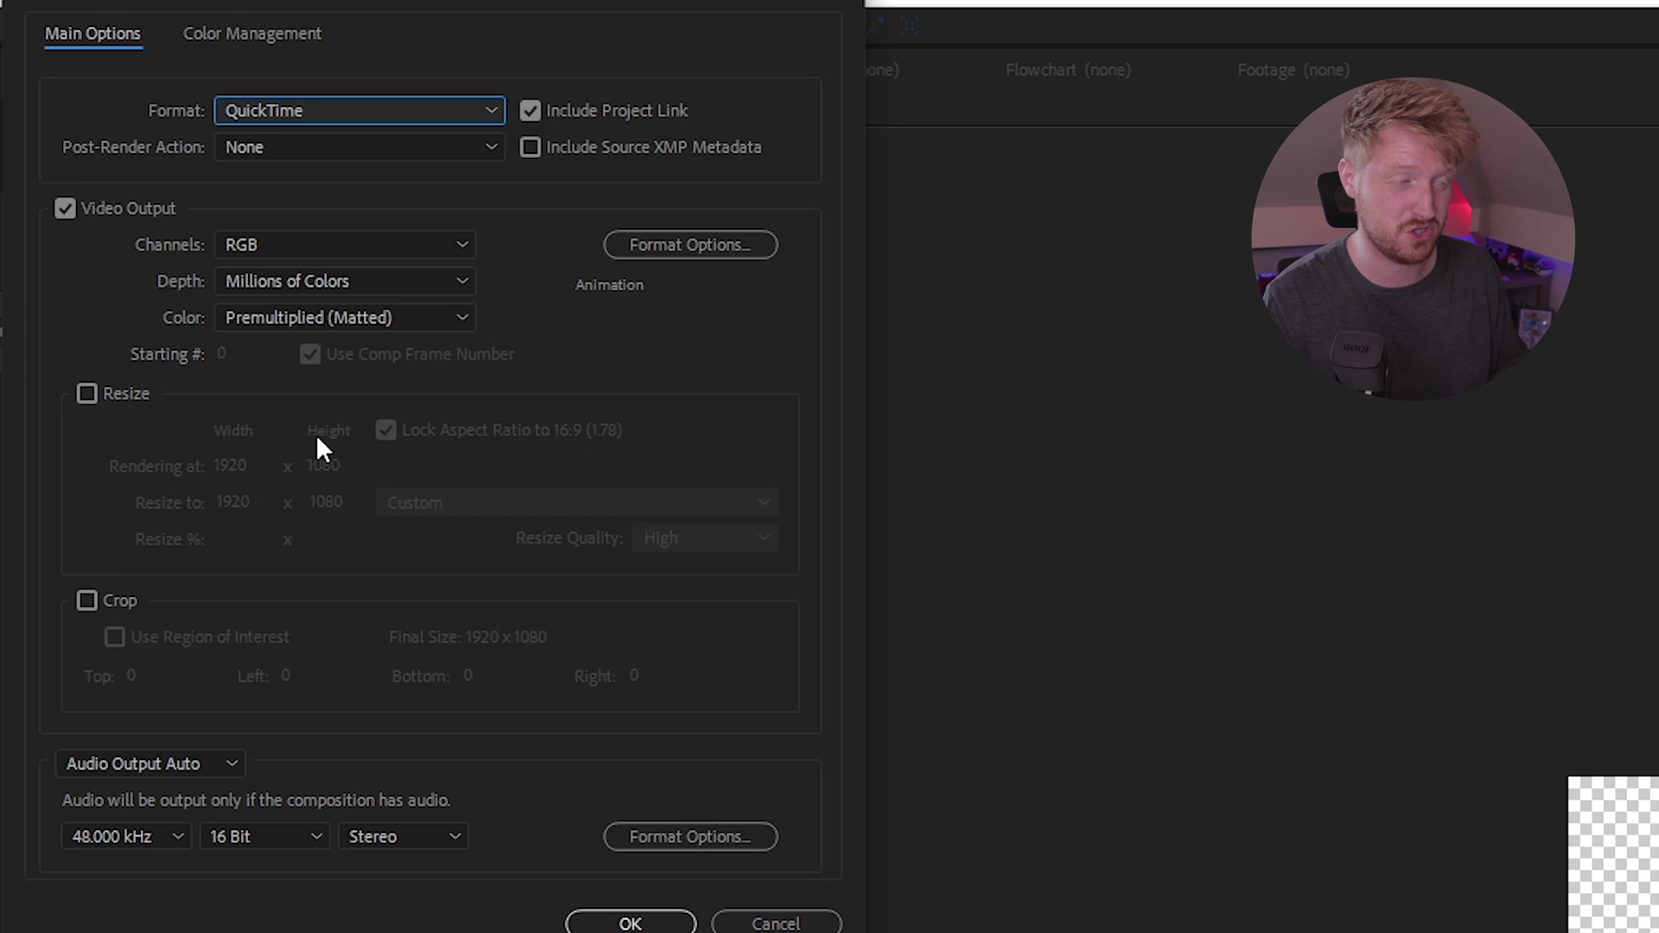
pyautogui.click(345, 244)
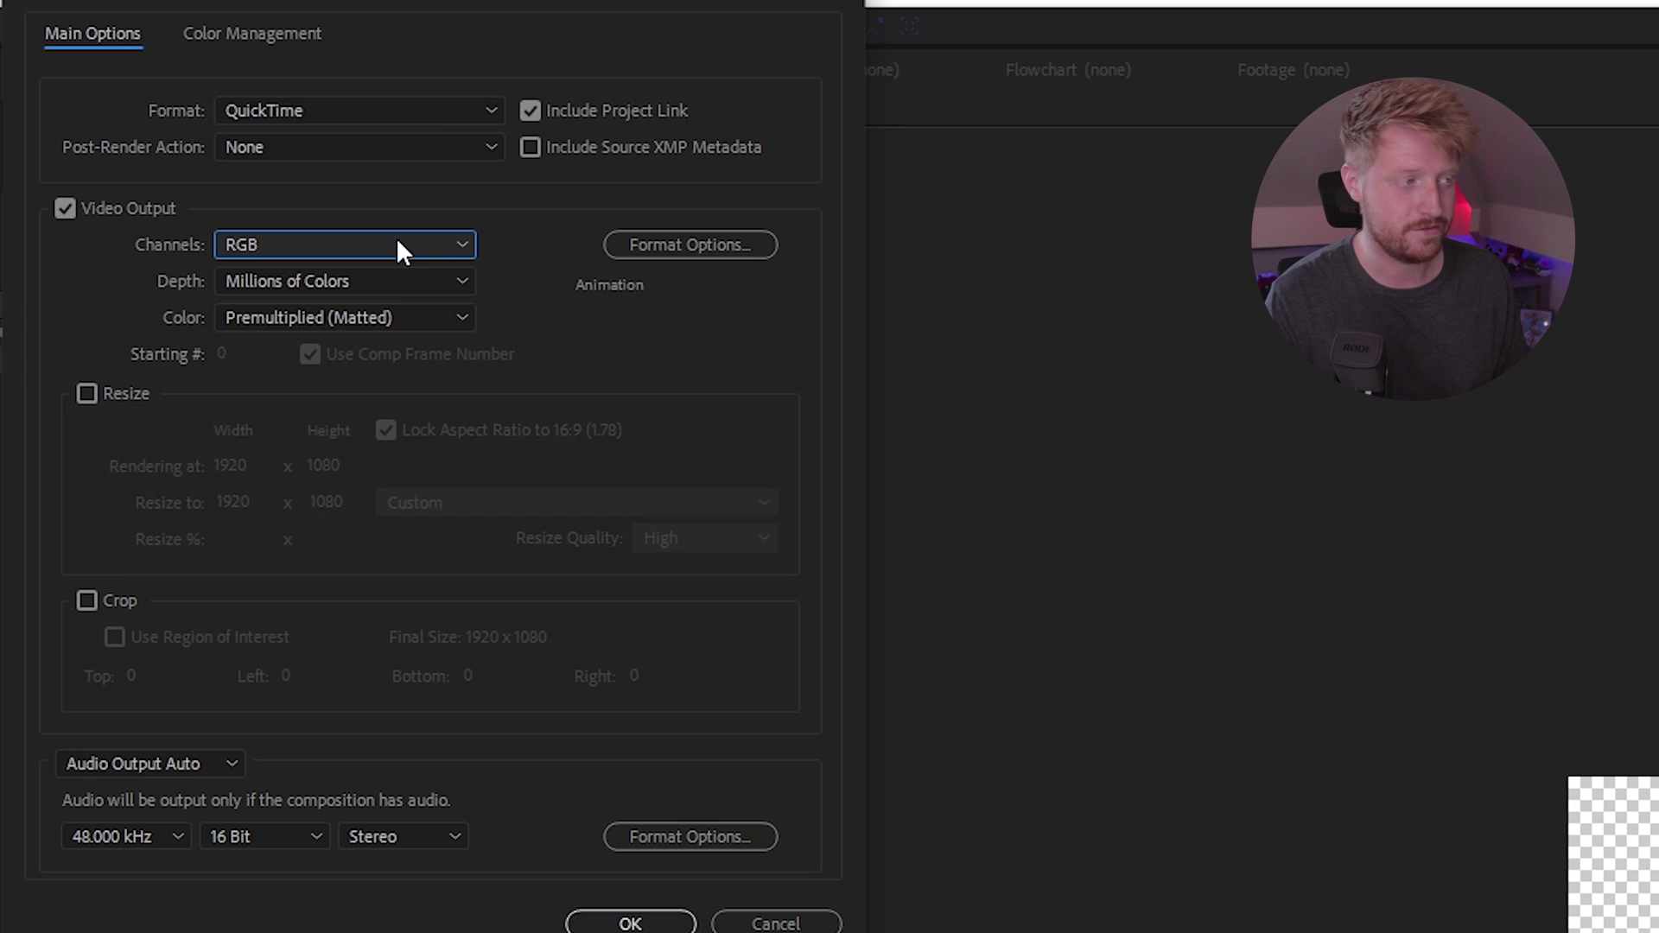
pyautogui.click(349, 245)
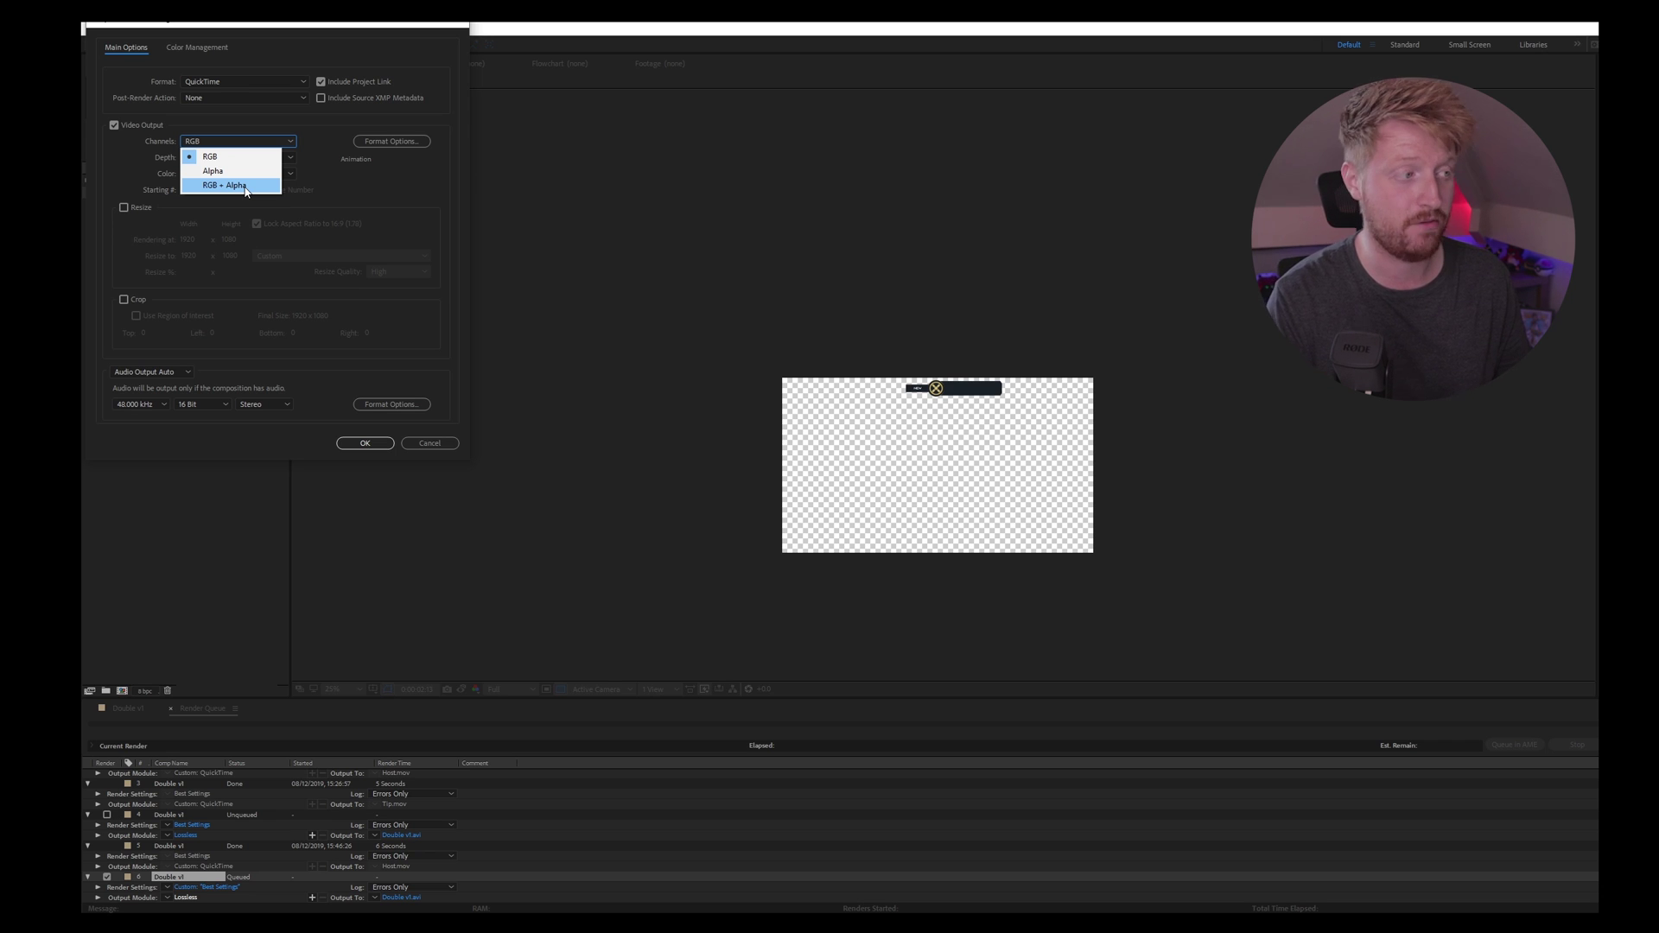
pyautogui.click(245, 186)
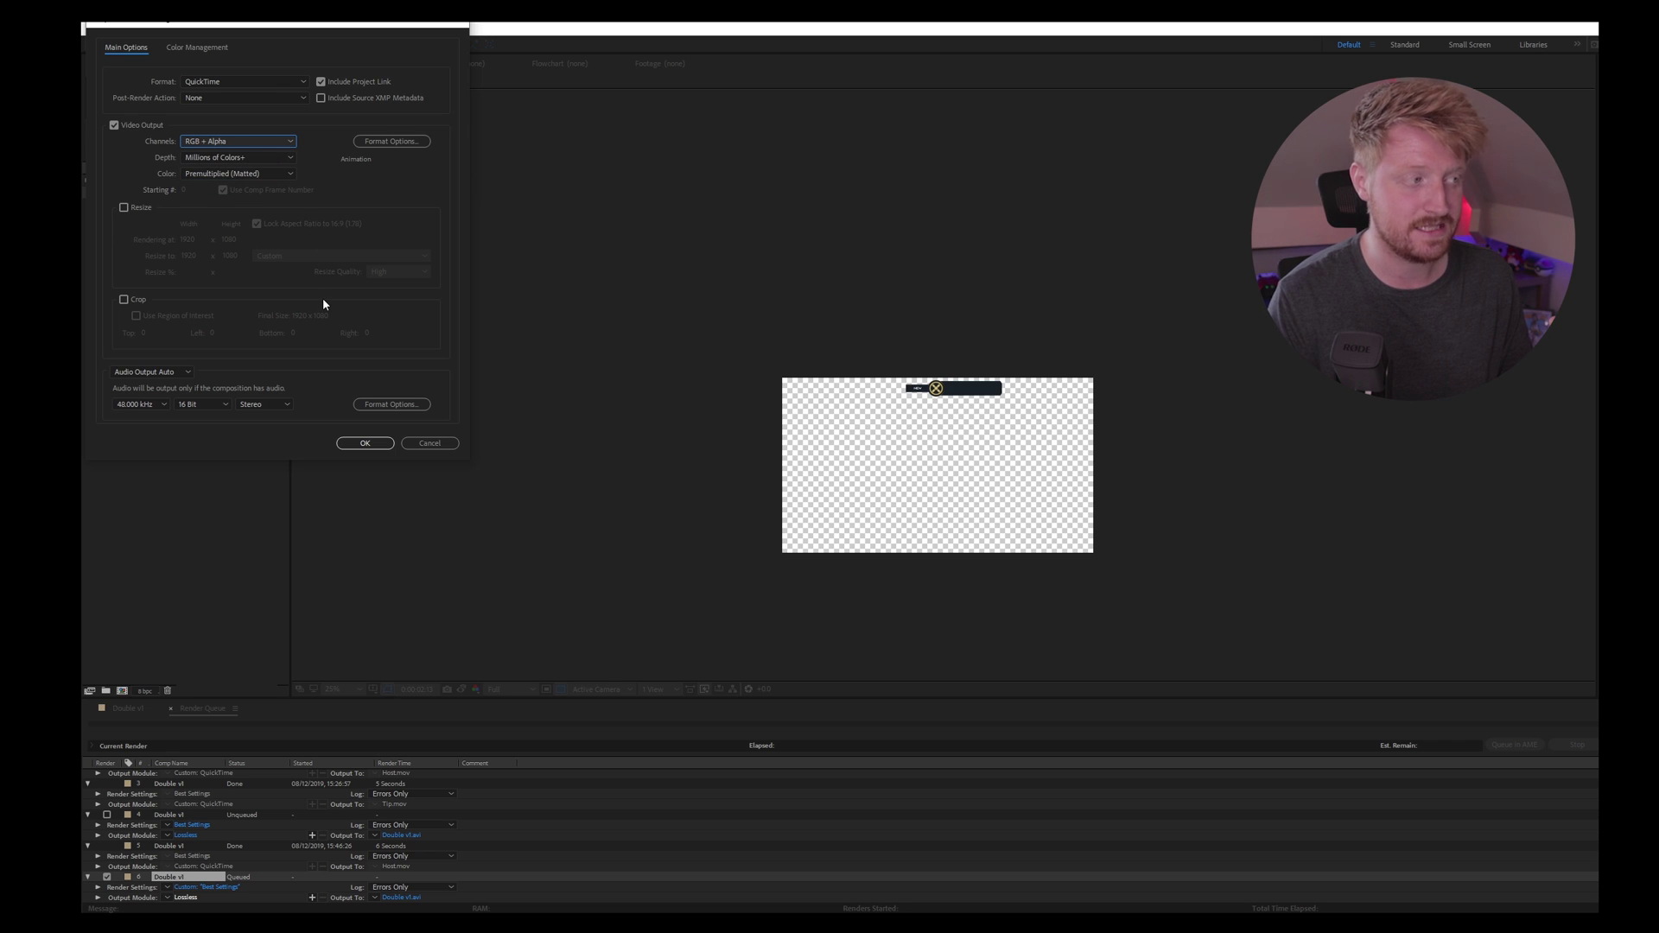
# - Save the render output as test.mov on the Desktop and start rendering
pyautogui.press('Return')
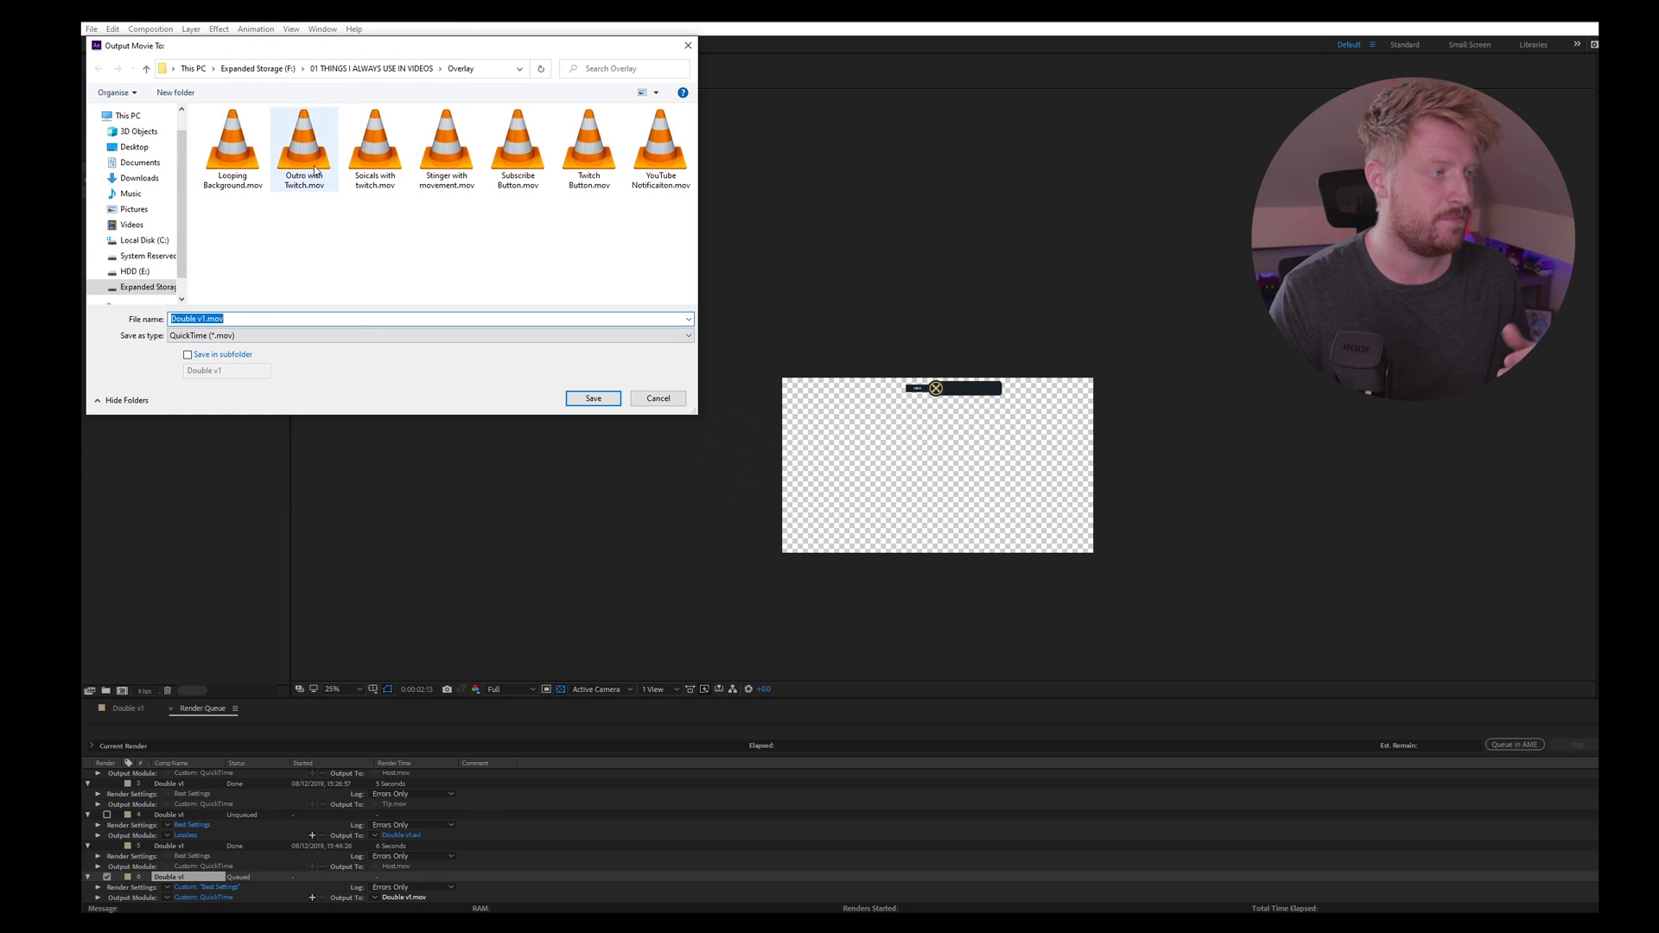
pyautogui.click(134, 147)
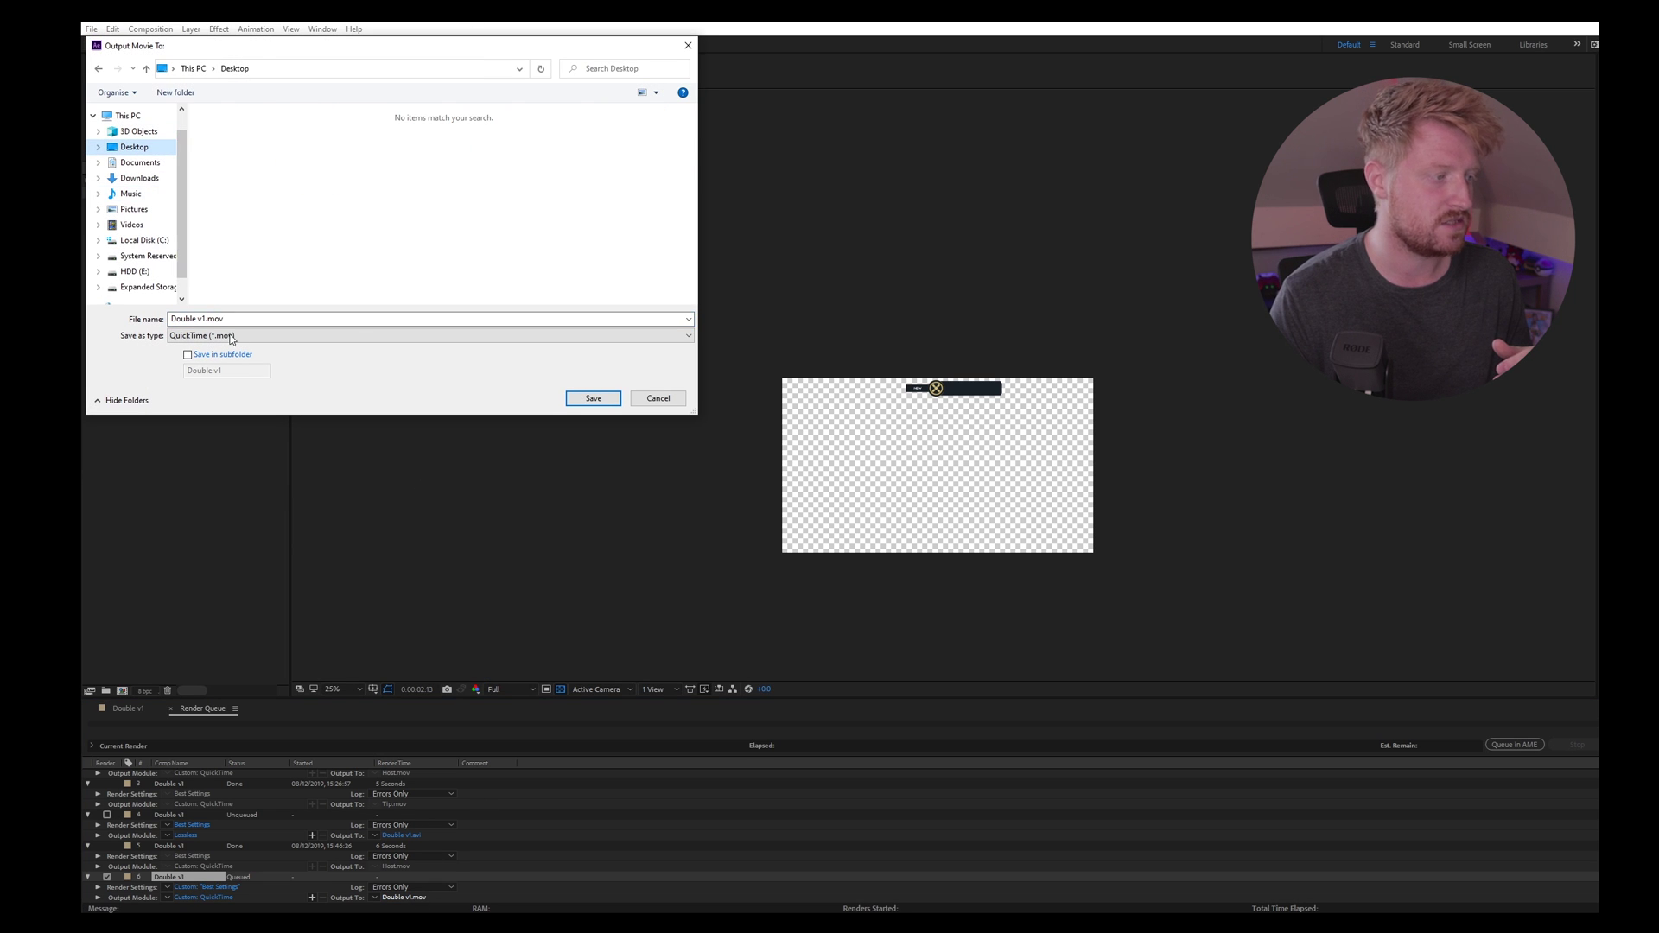
pyautogui.doubleClick(197, 319)
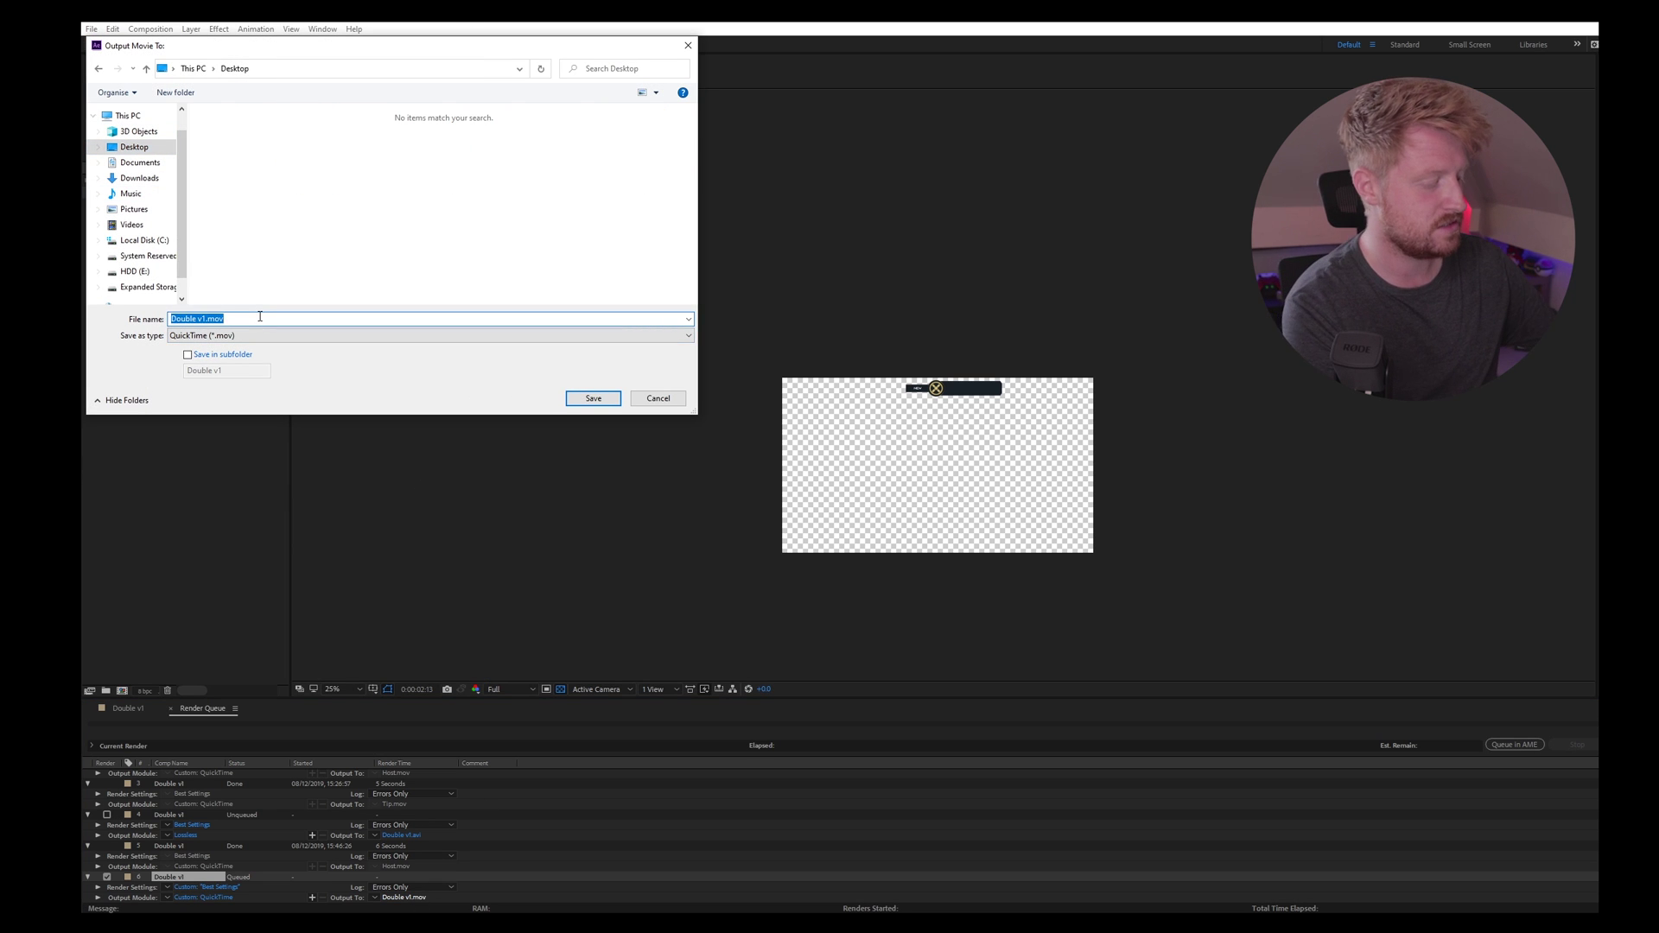
pyautogui.write('test')
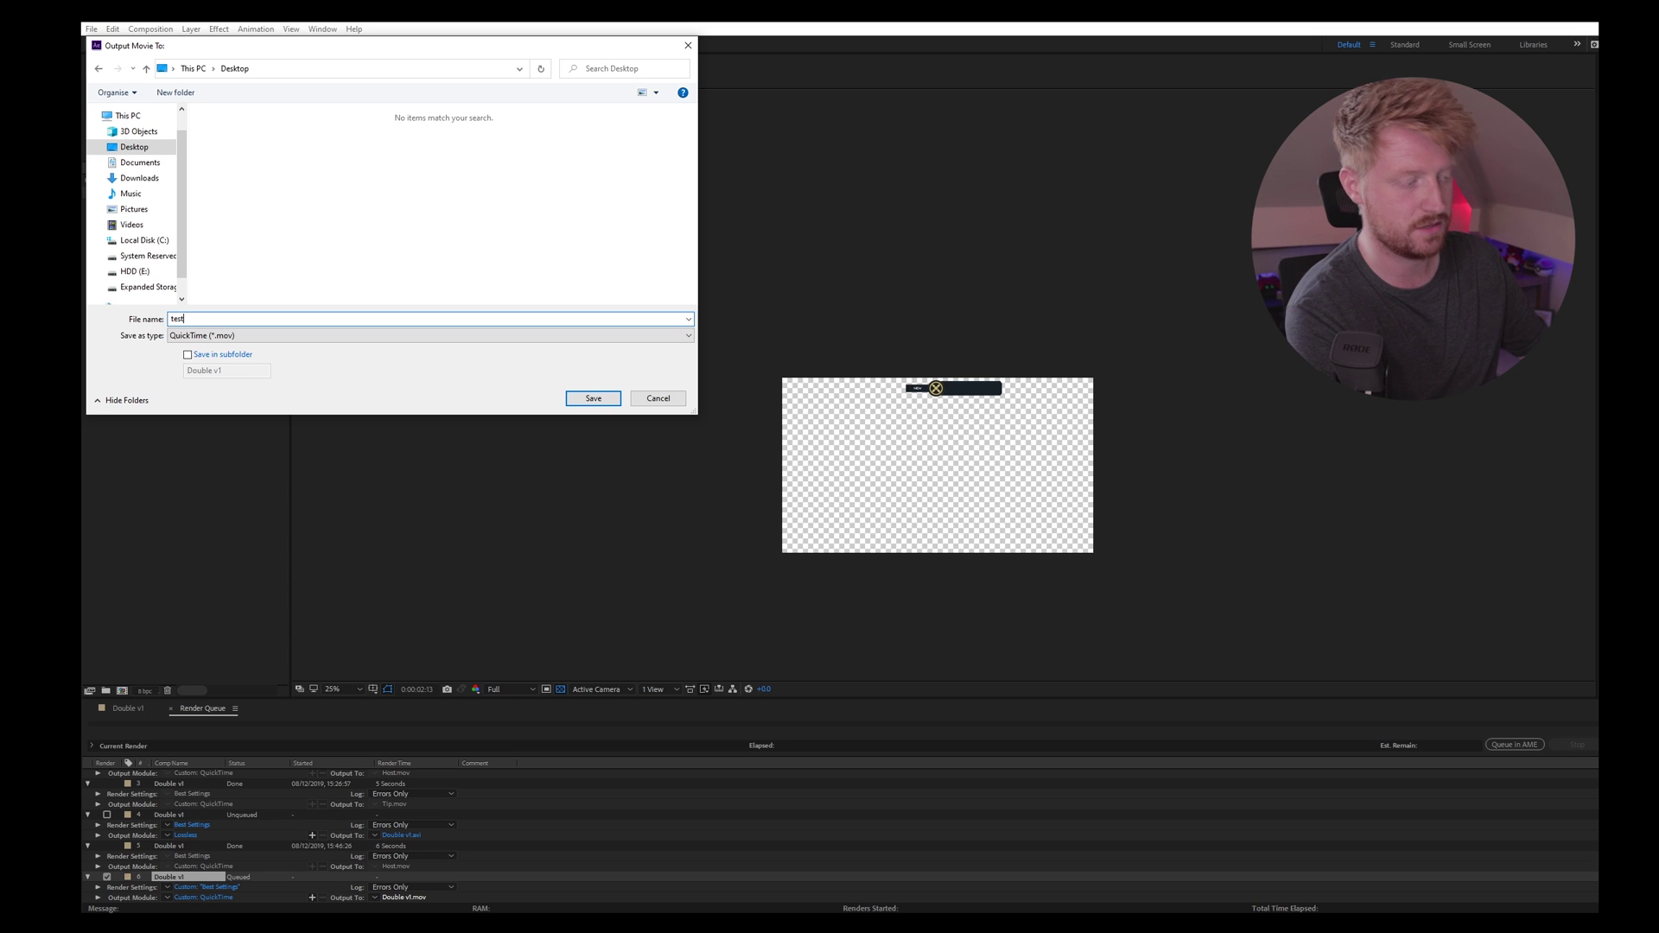
pyautogui.press('Return')
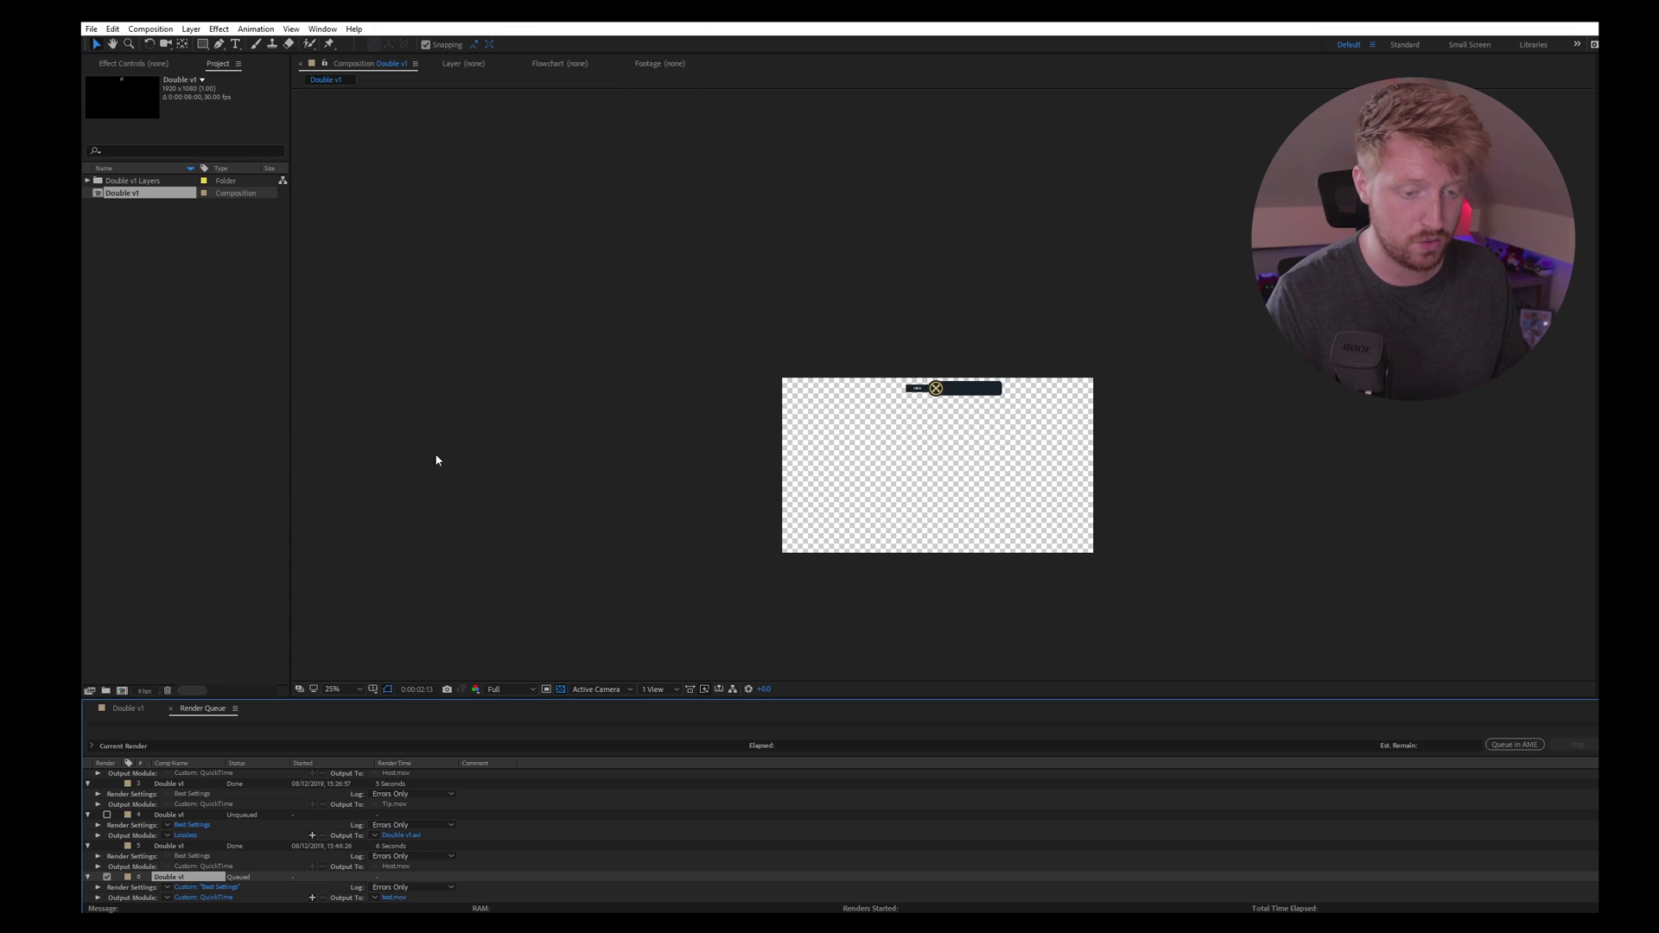
pyautogui.press('Return')
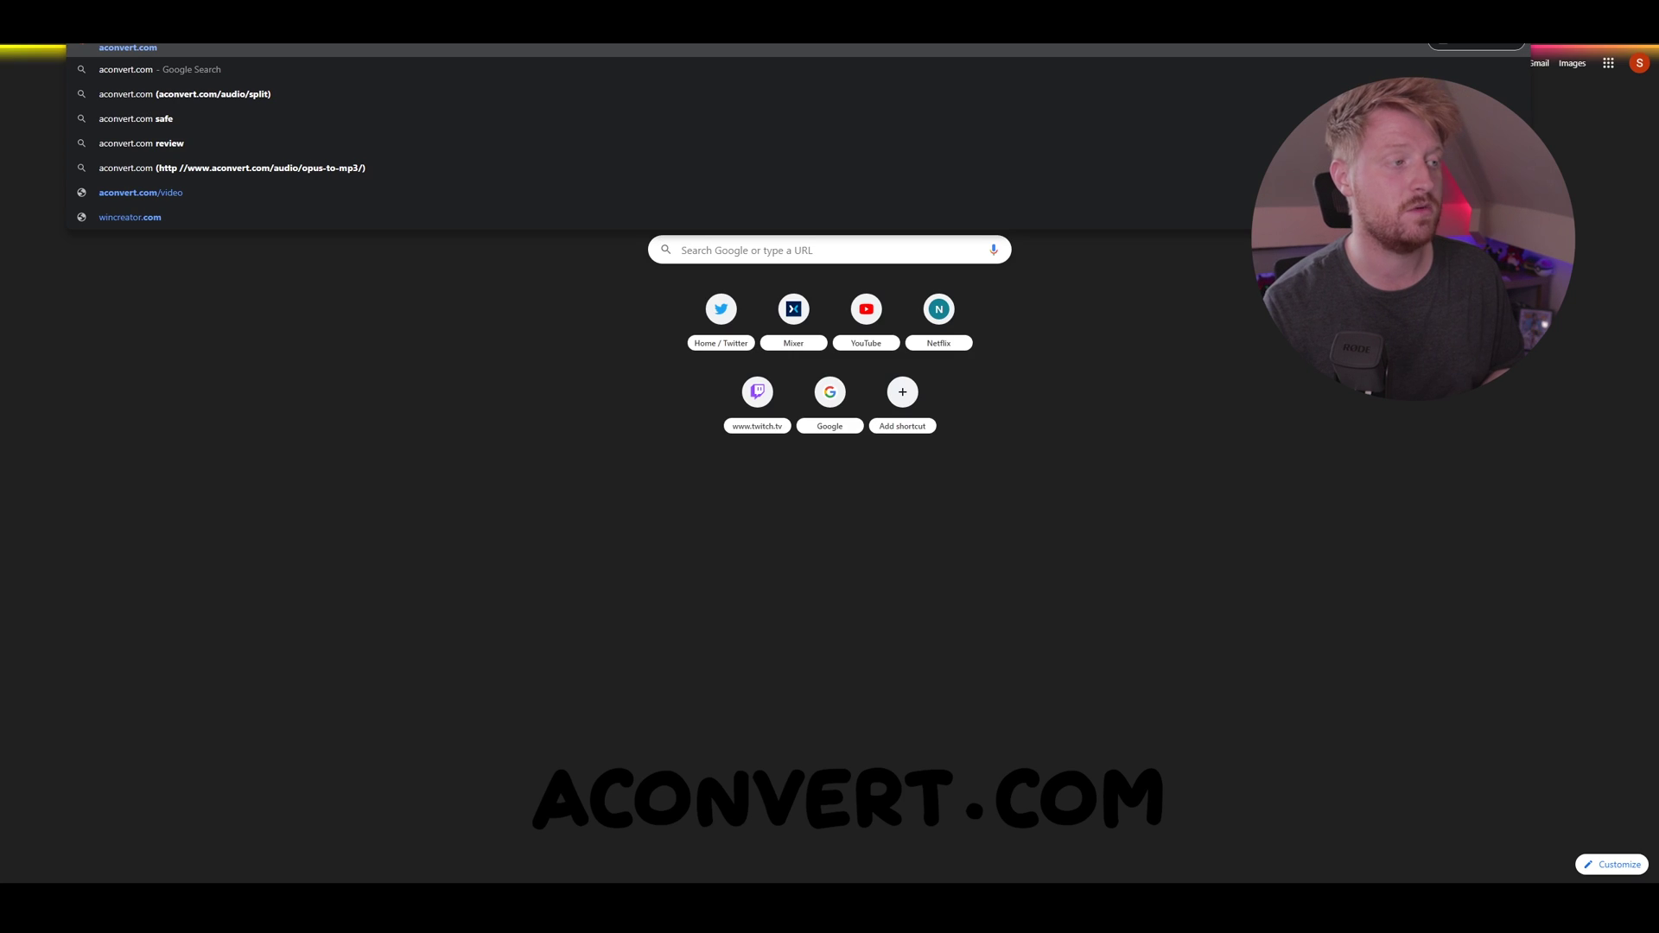
# - Load aconvert.com and go to its Convert video online page
pyautogui.press('Return')
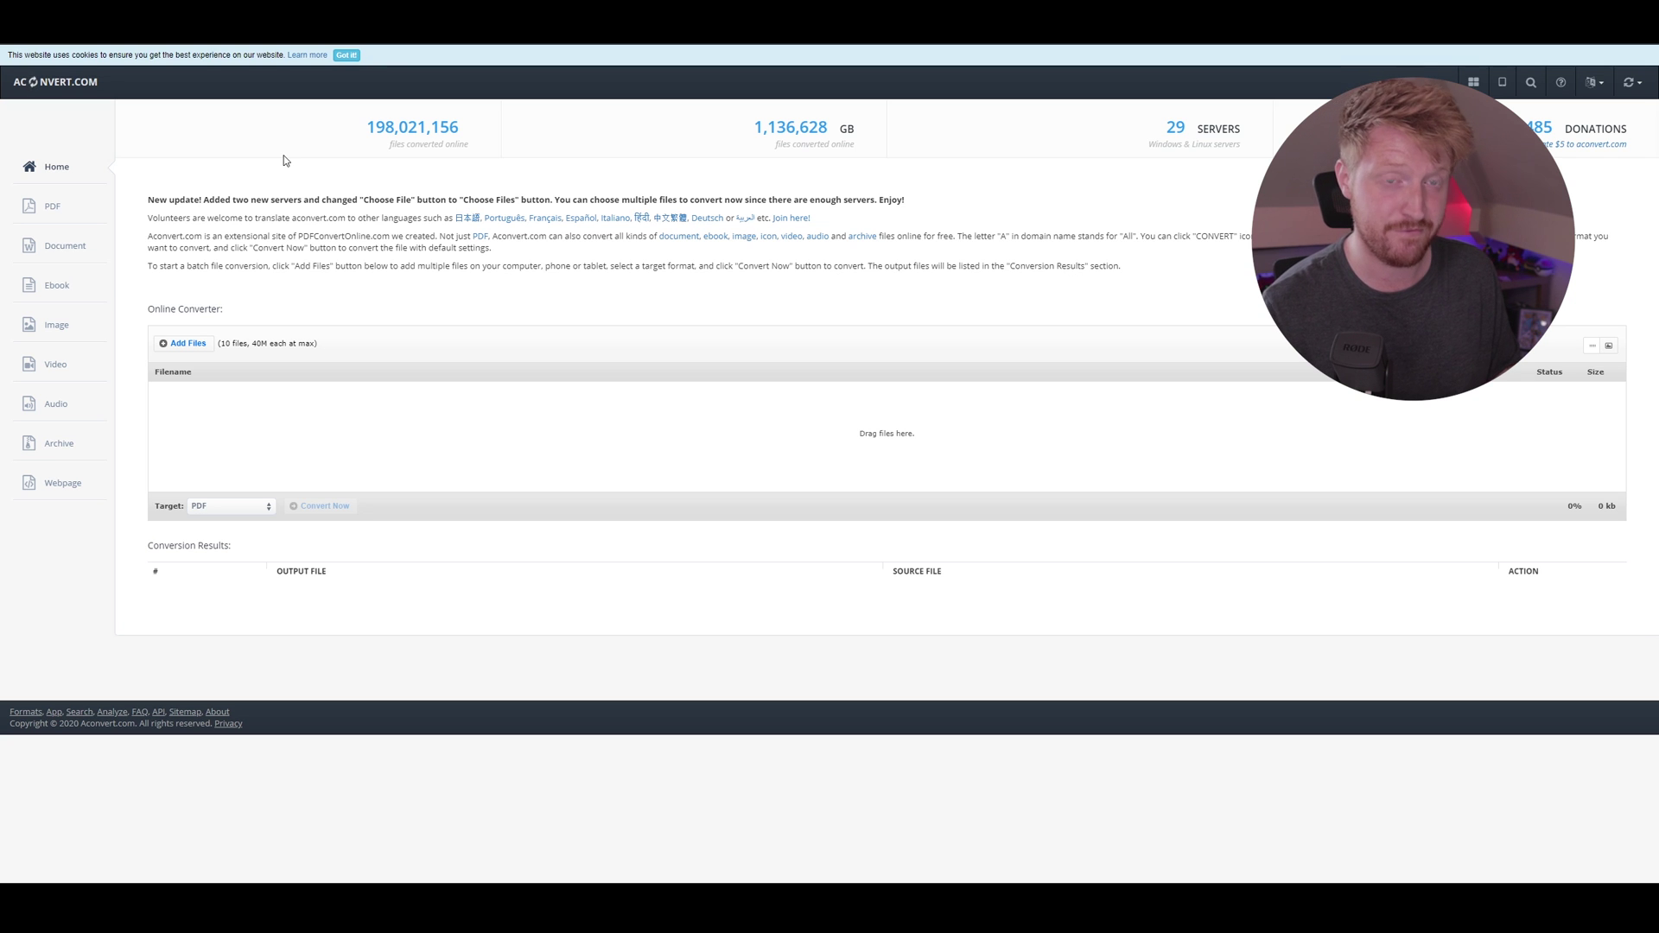
pyautogui.click(56, 364)
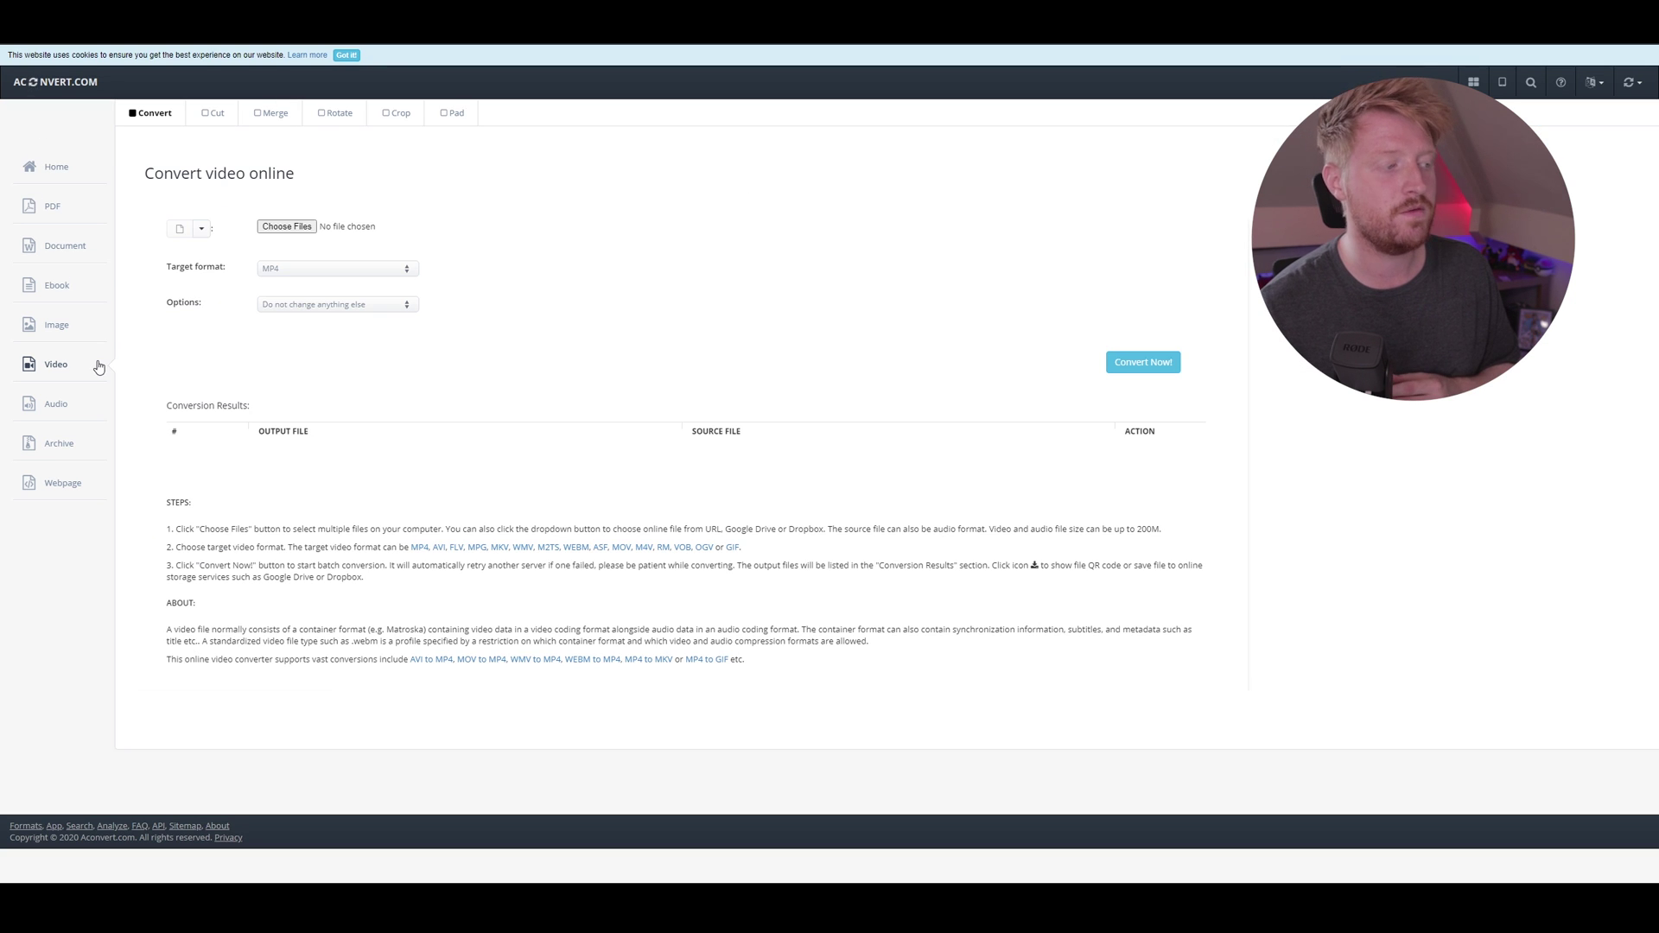
pyautogui.click(64, 372)
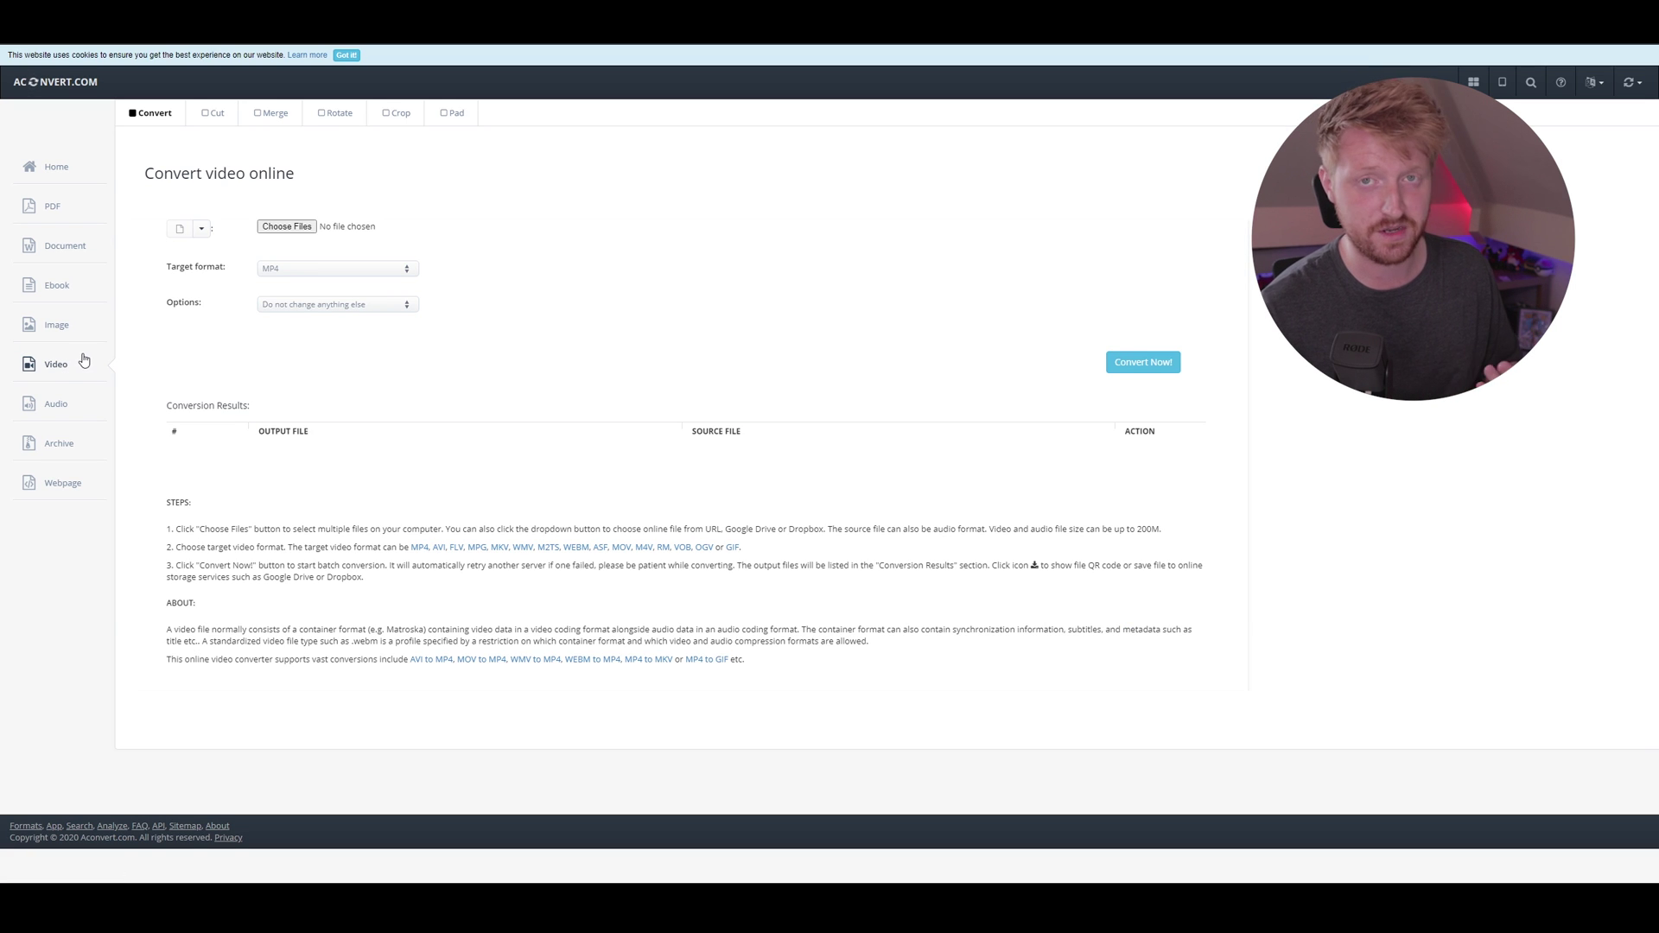
# - Load test.mov from the computer into the Aconvert video converter
pyautogui.click(294, 227)
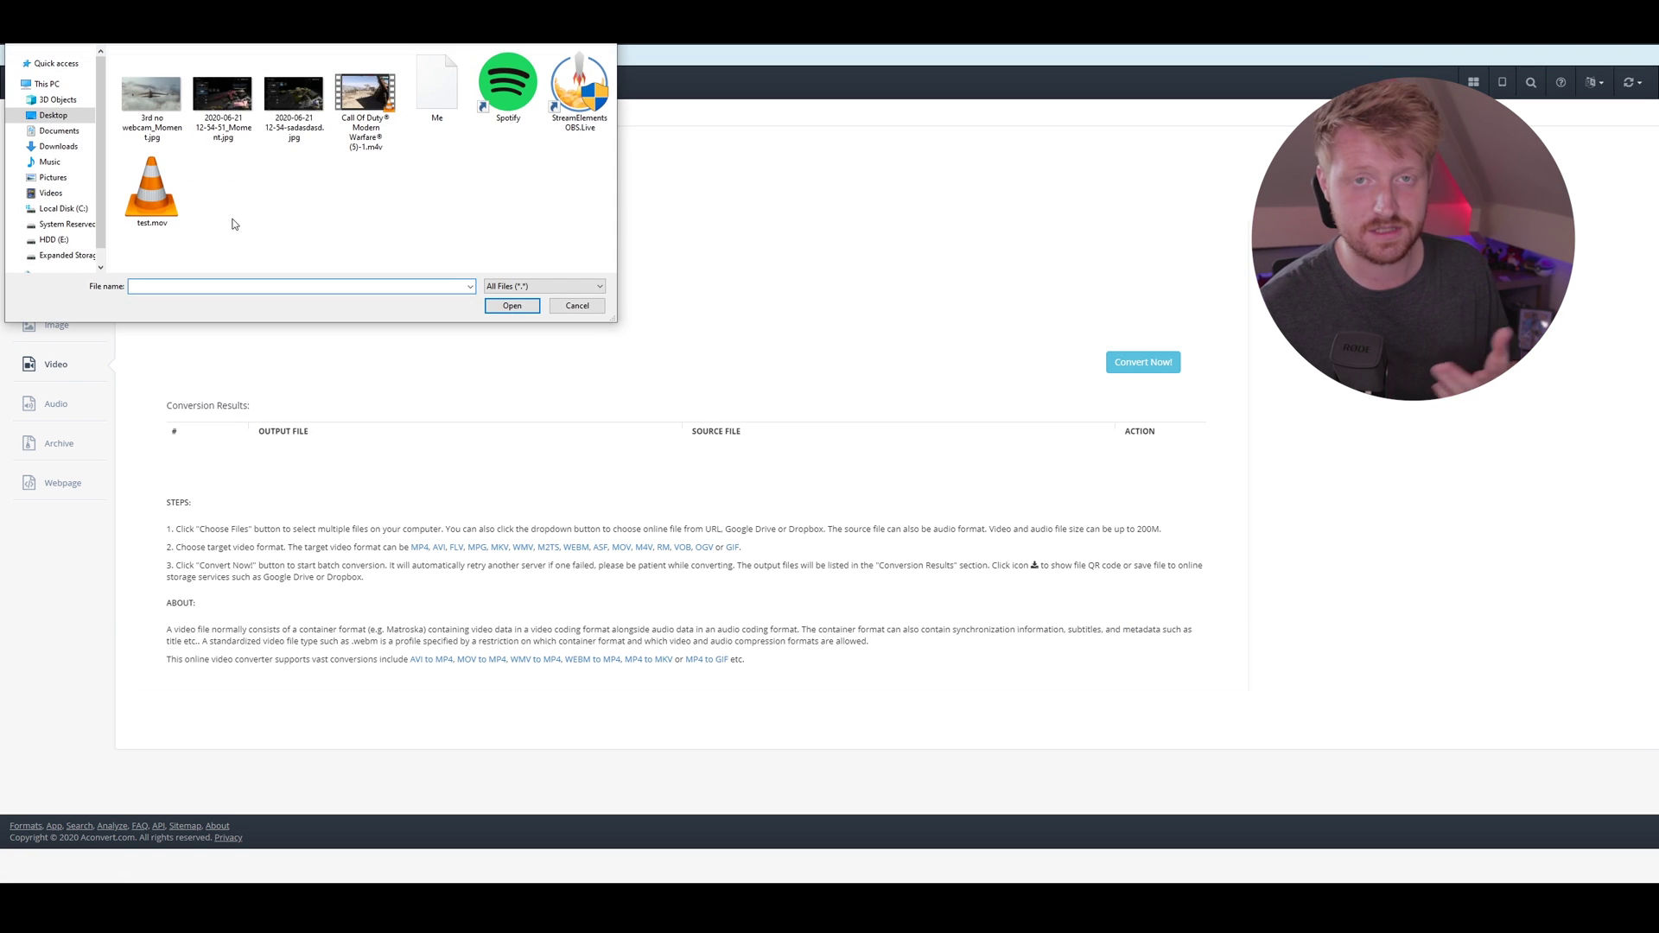
pyautogui.click(169, 204)
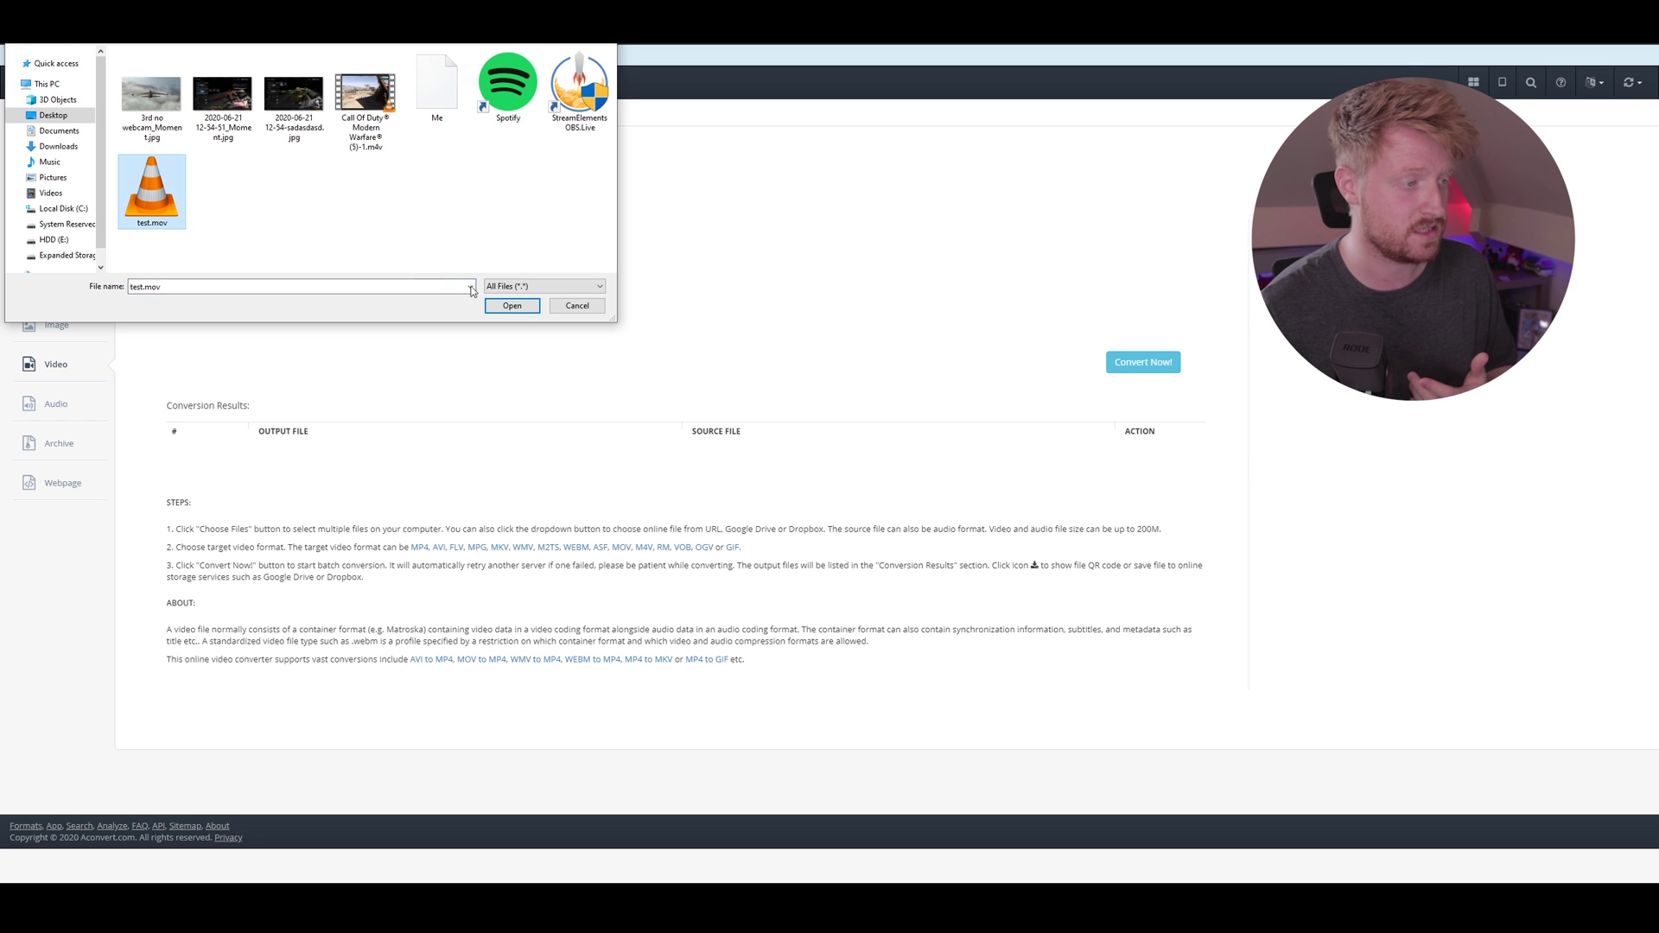
pyautogui.click(512, 306)
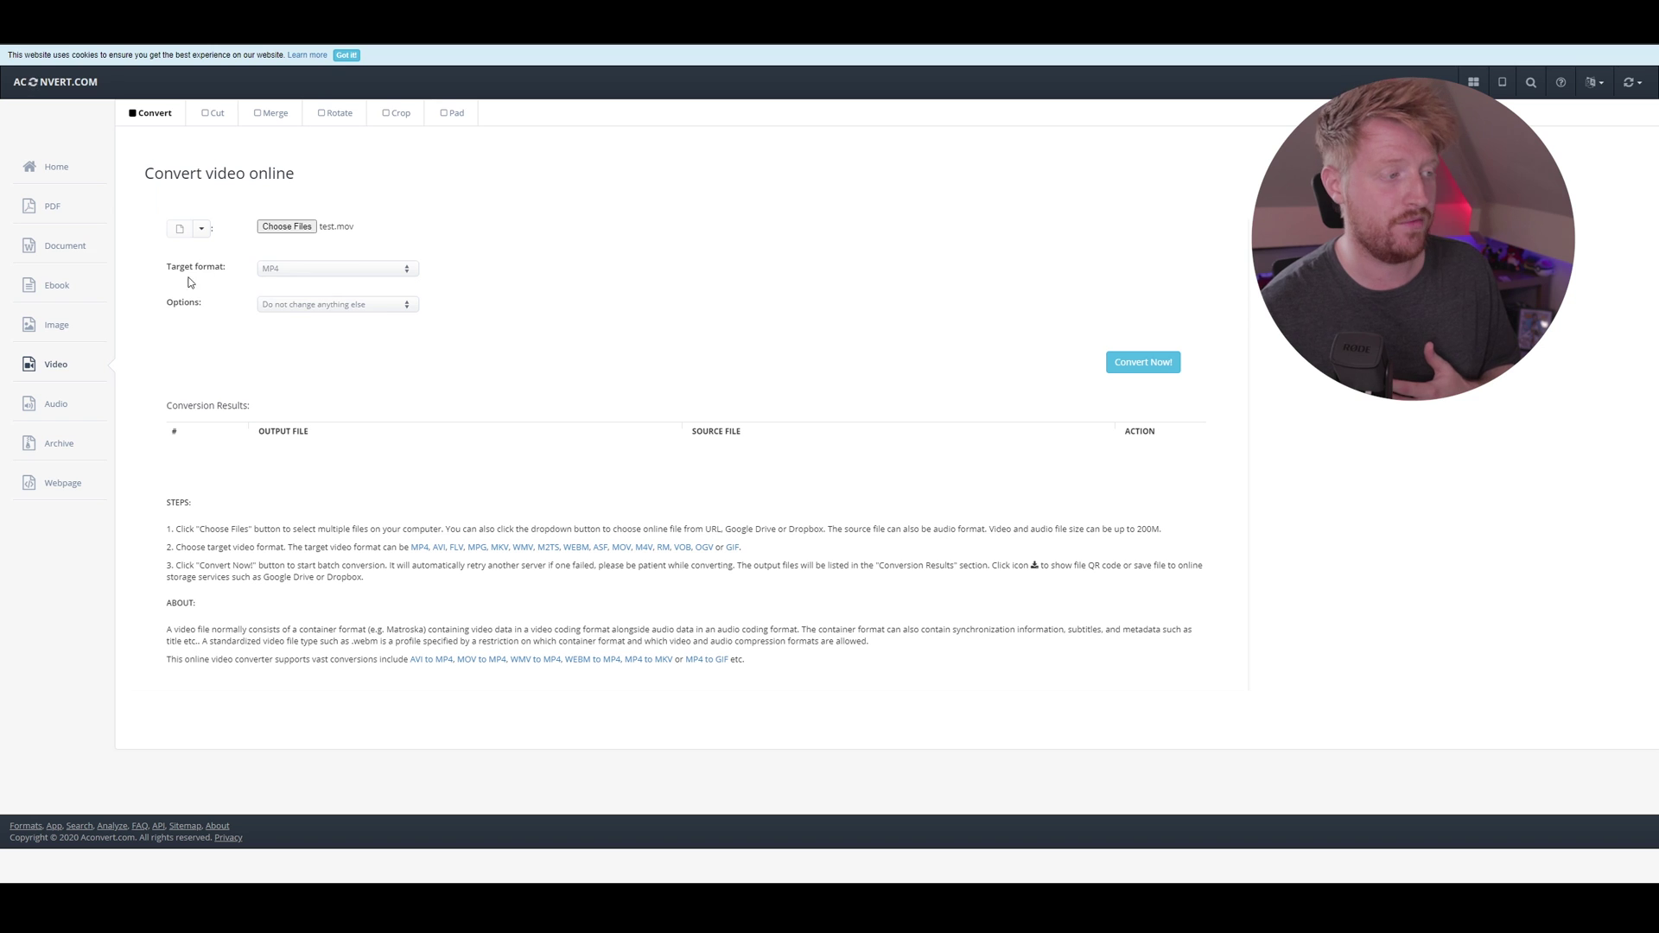
# - Set the target format to WEBM and keep 'Do not change anything else' for options
pyautogui.click(360, 270)
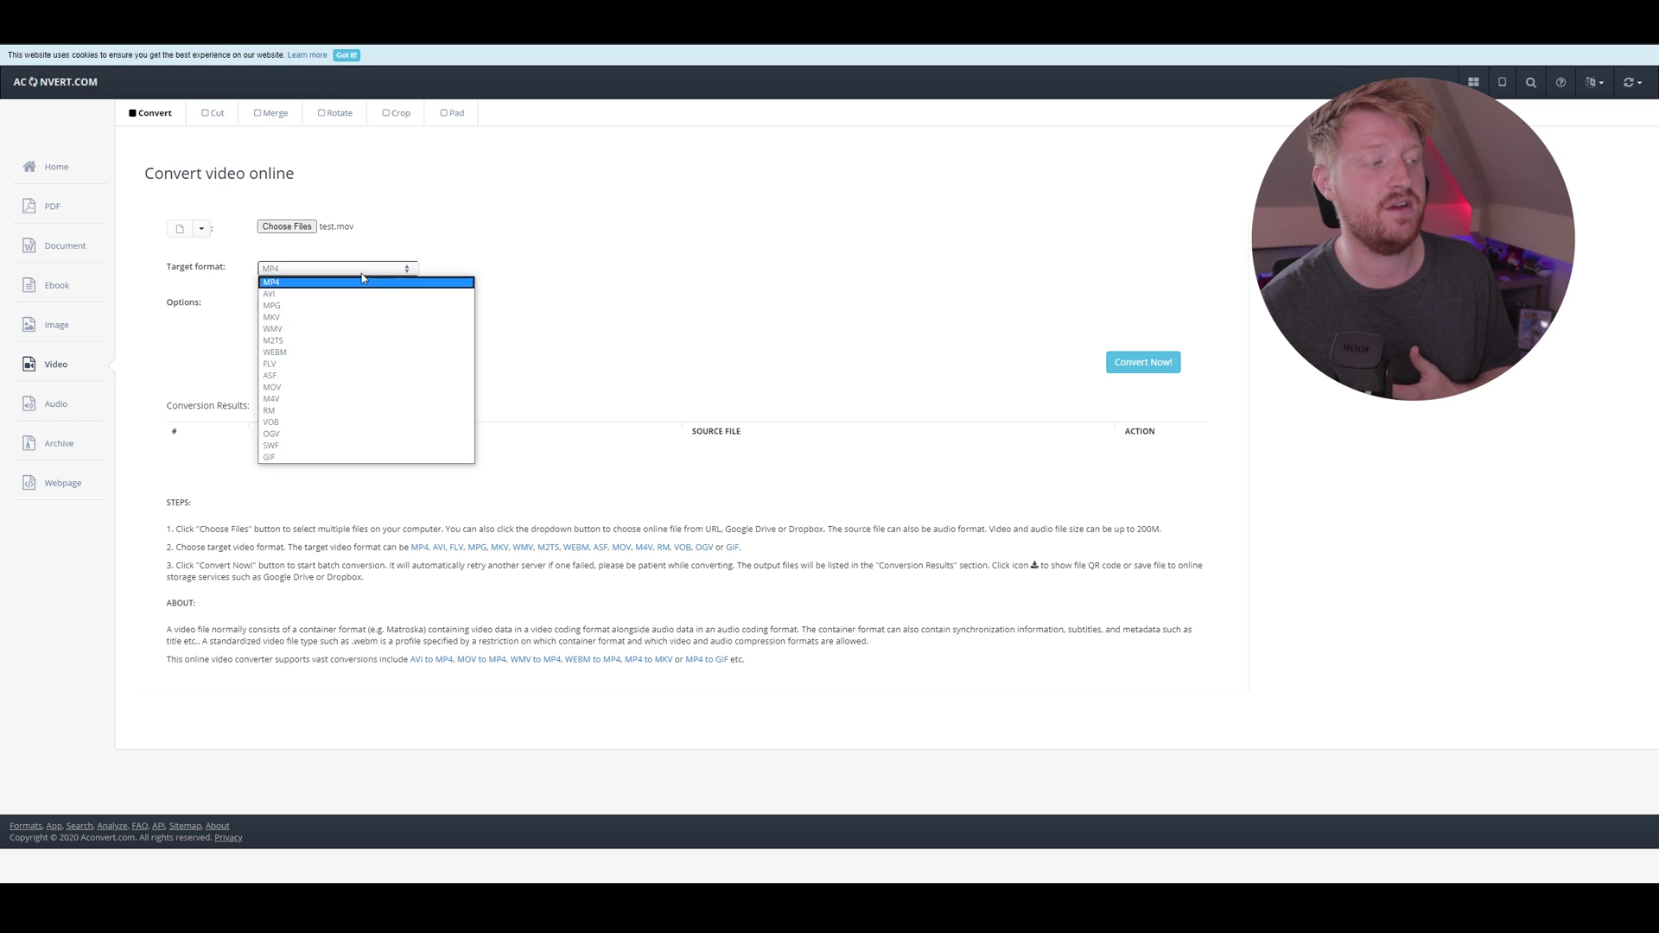
pyautogui.click(301, 353)
pyautogui.click(329, 305)
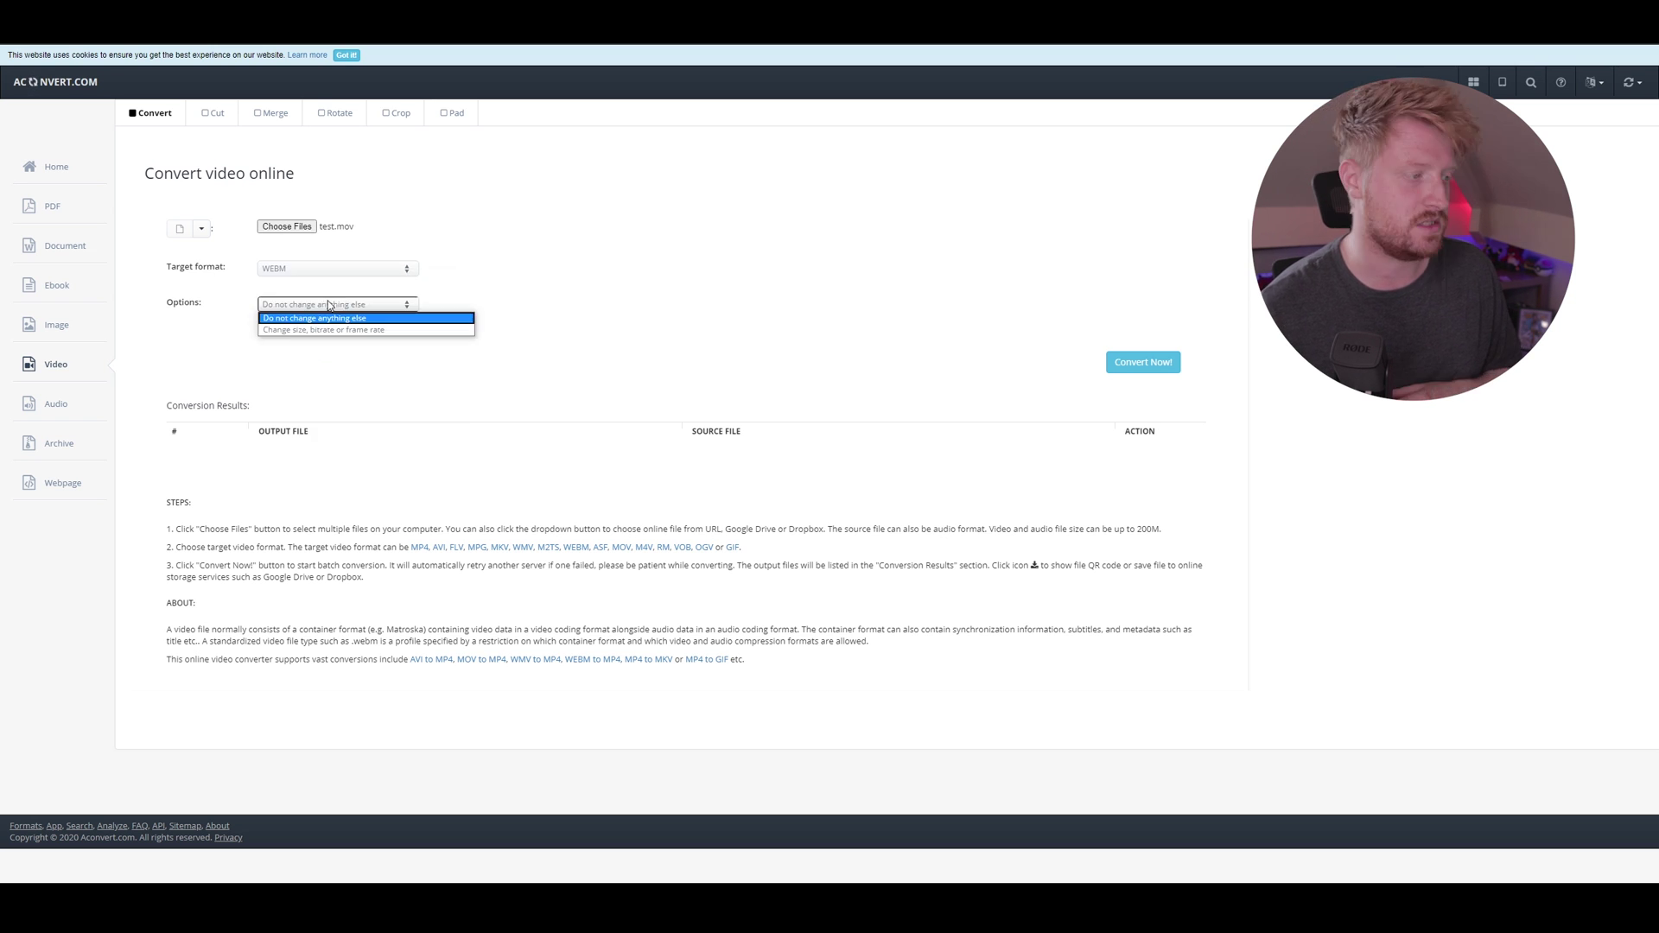
pyautogui.click(434, 321)
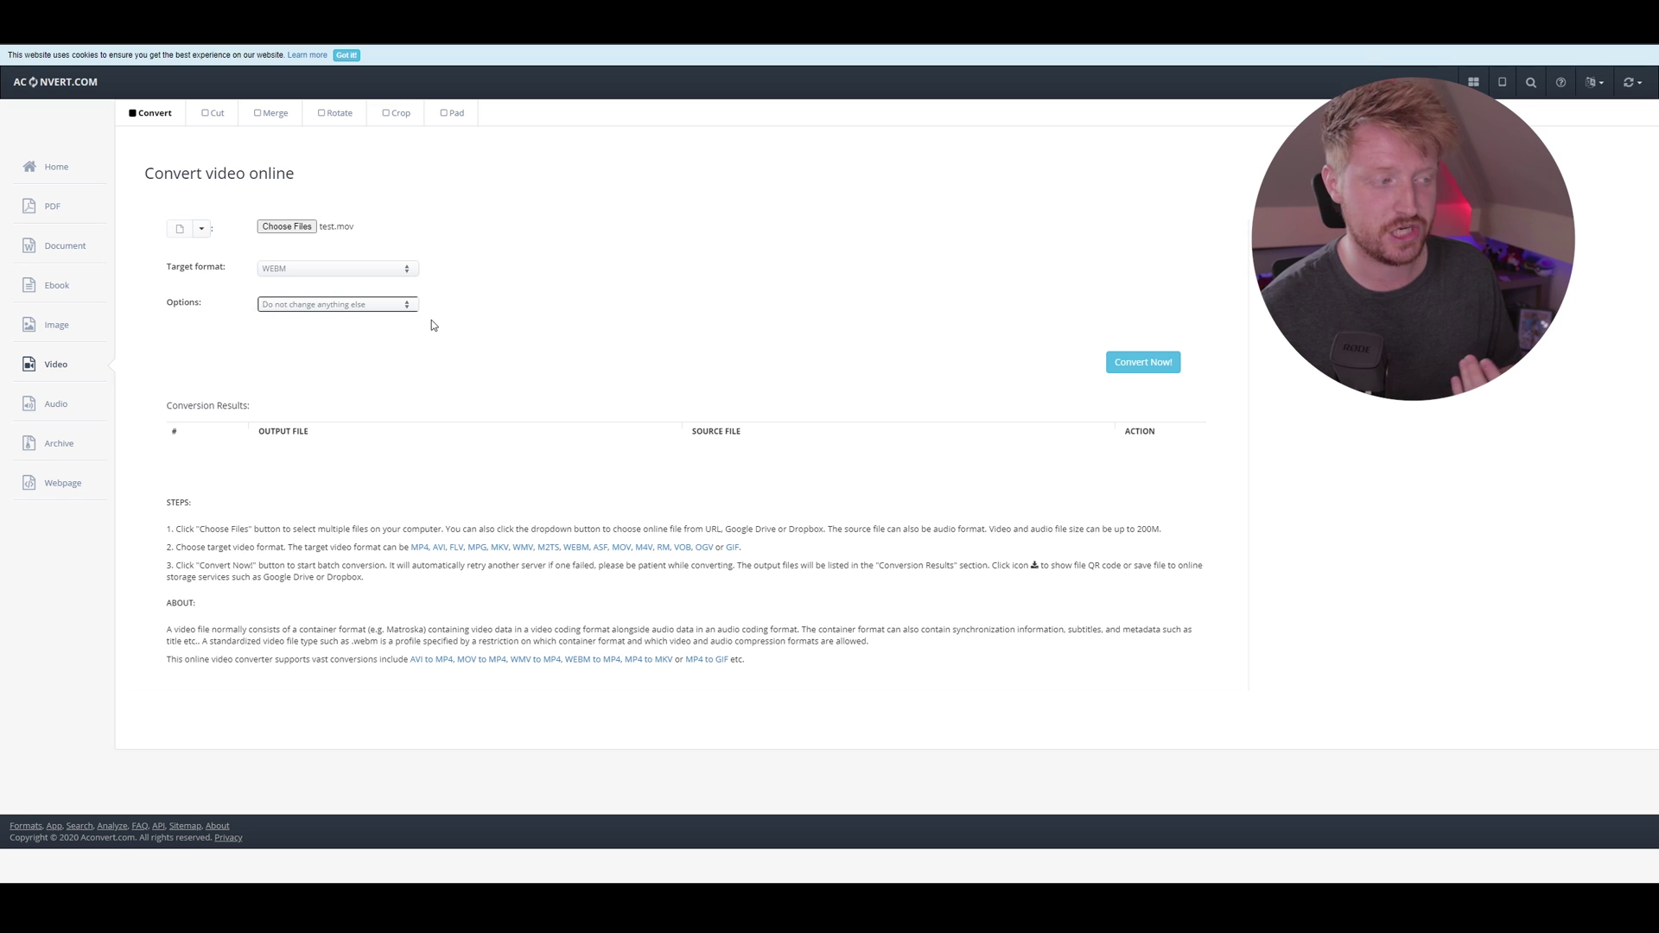
# - Convert test.mov to WEBM and save the resulting u1qd2-q696h.webm video to the computer
pyautogui.click(1124, 364)
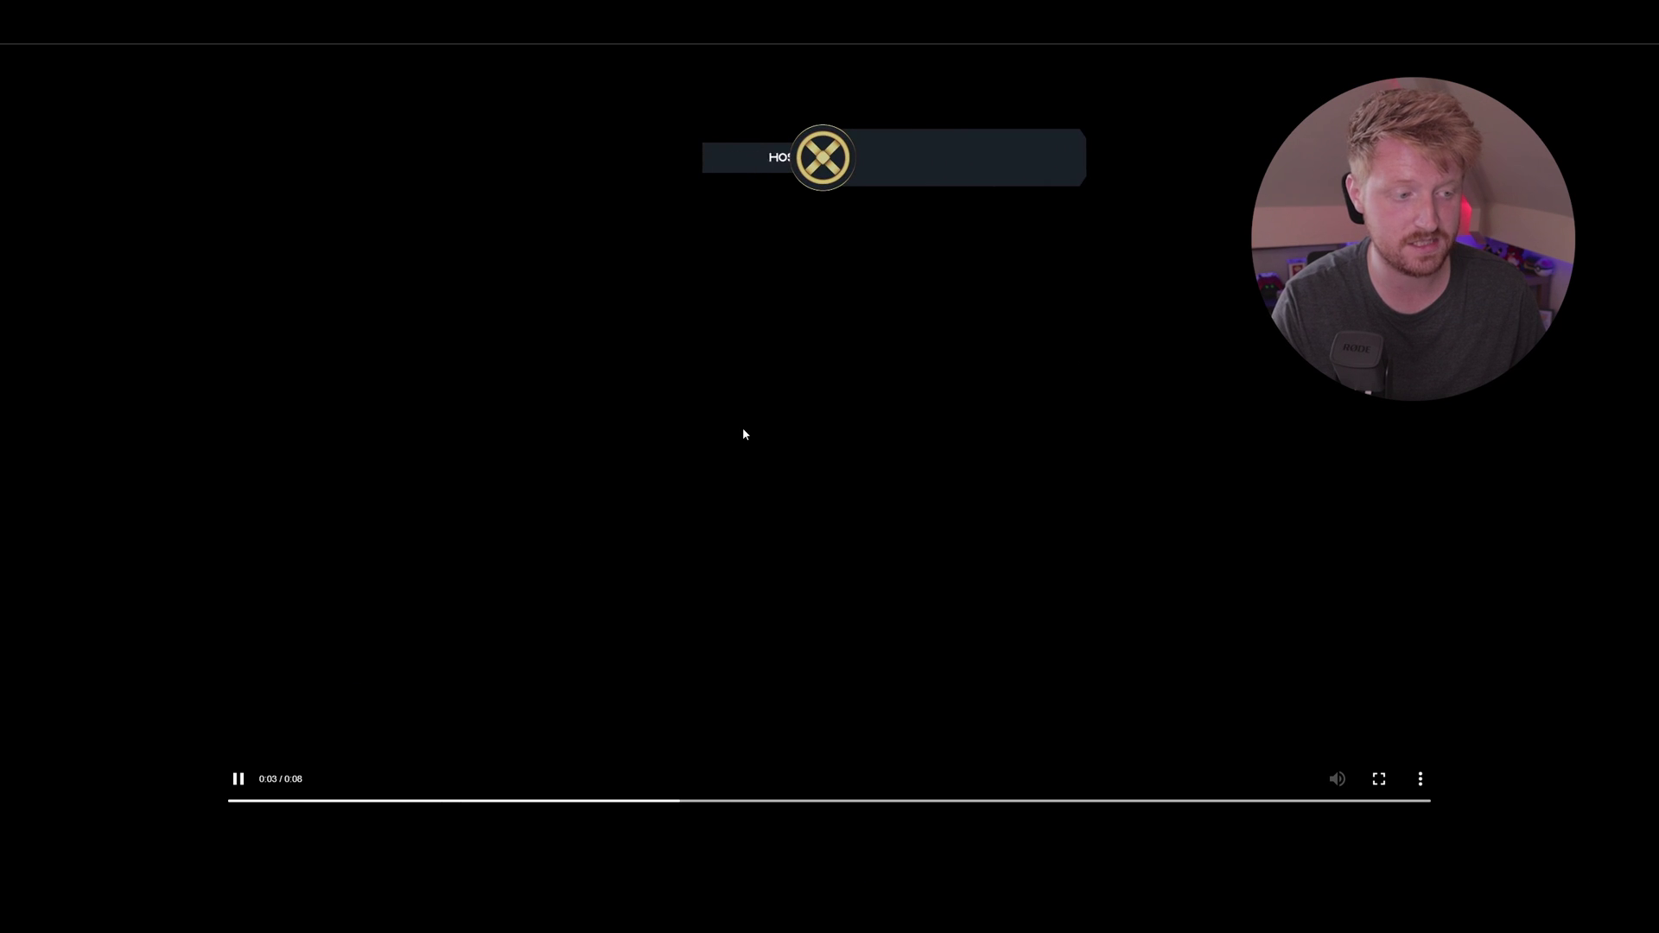
pyautogui.rightClick(741, 428)
pyautogui.click(793, 498)
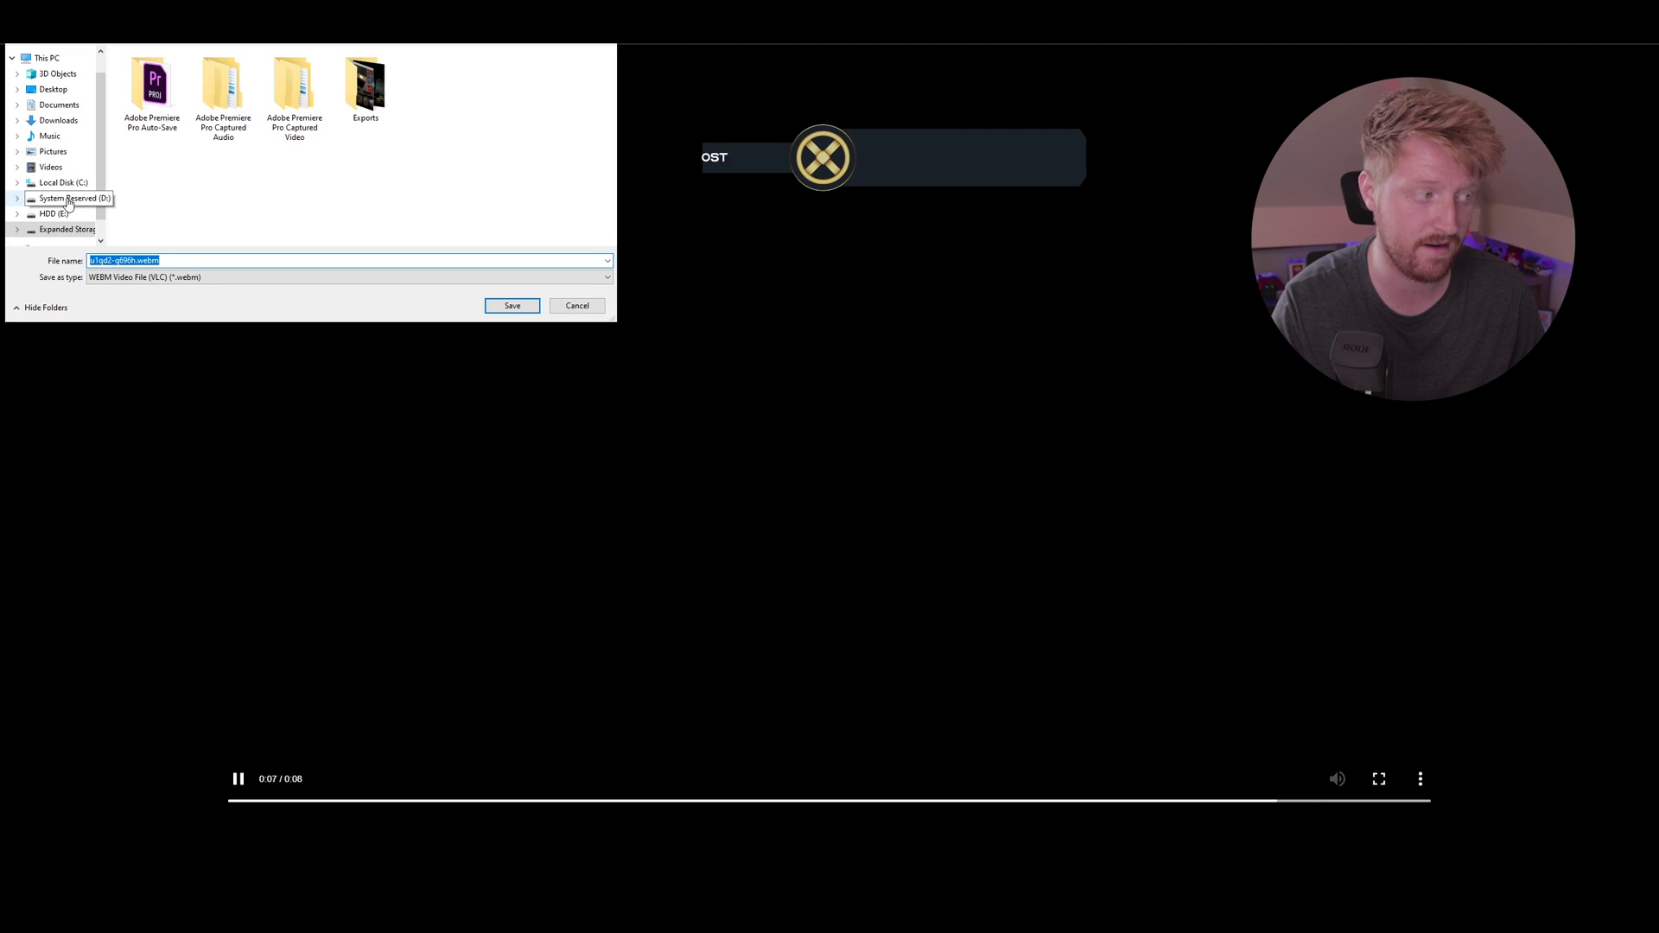
pyautogui.click(512, 305)
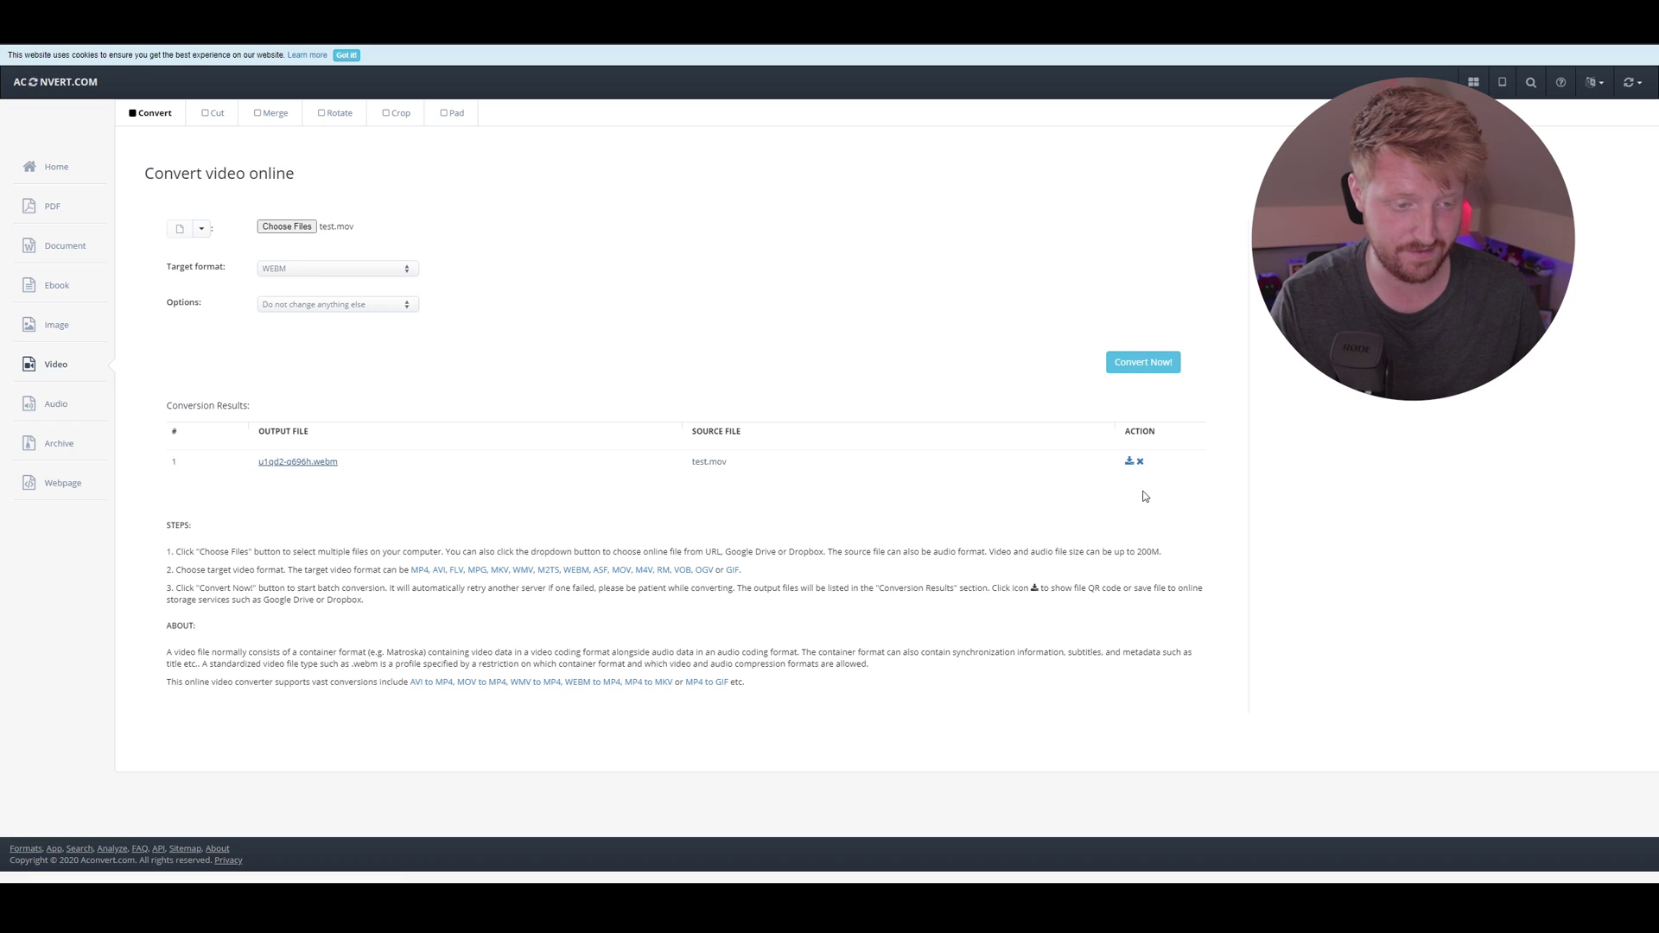
# - Create a ZIP of u1qd2-q696h.webm from its File Information page and download u1qd2-q696h.zip
pyautogui.click(1130, 466)
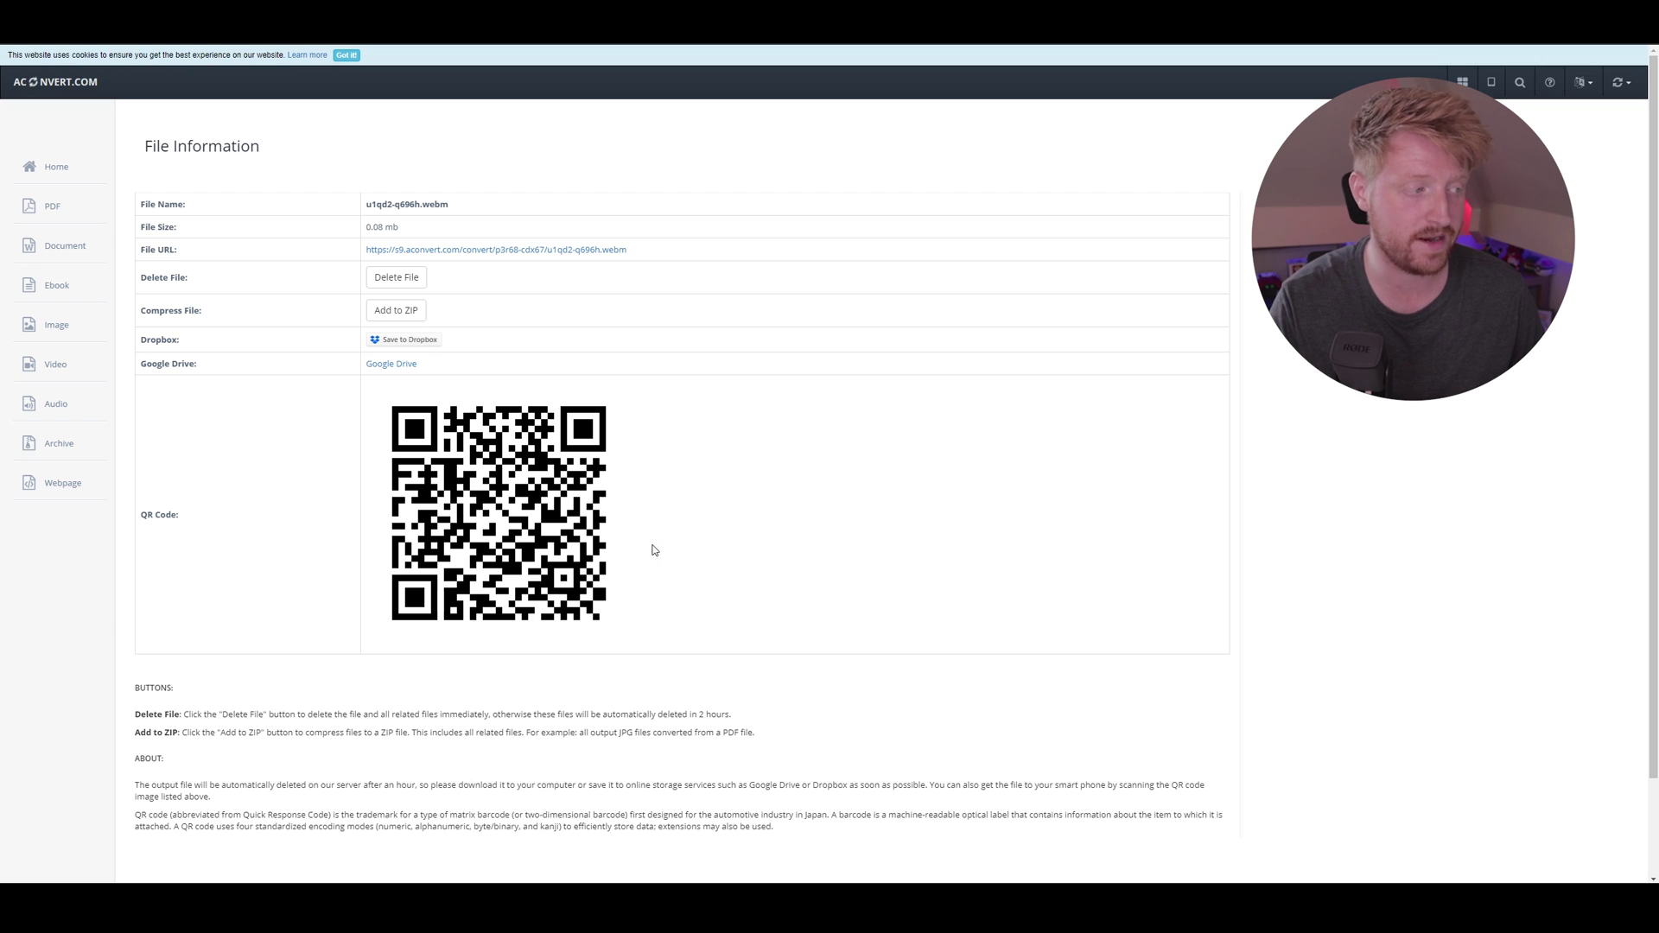
pyautogui.click(396, 311)
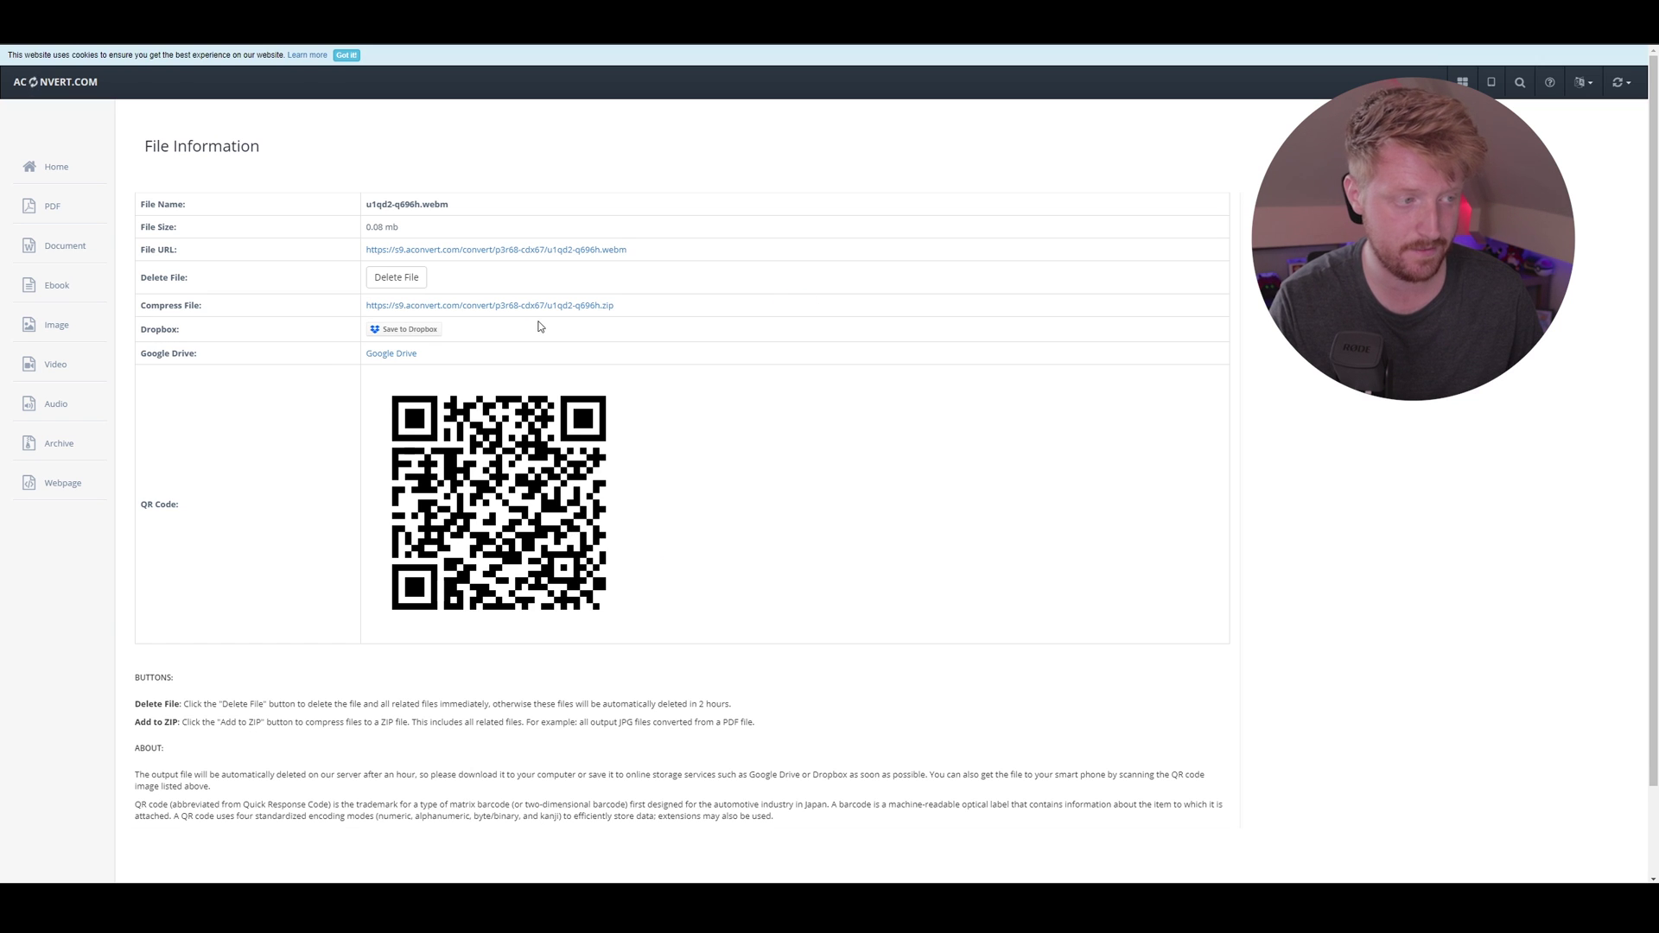
pyautogui.click(421, 250)
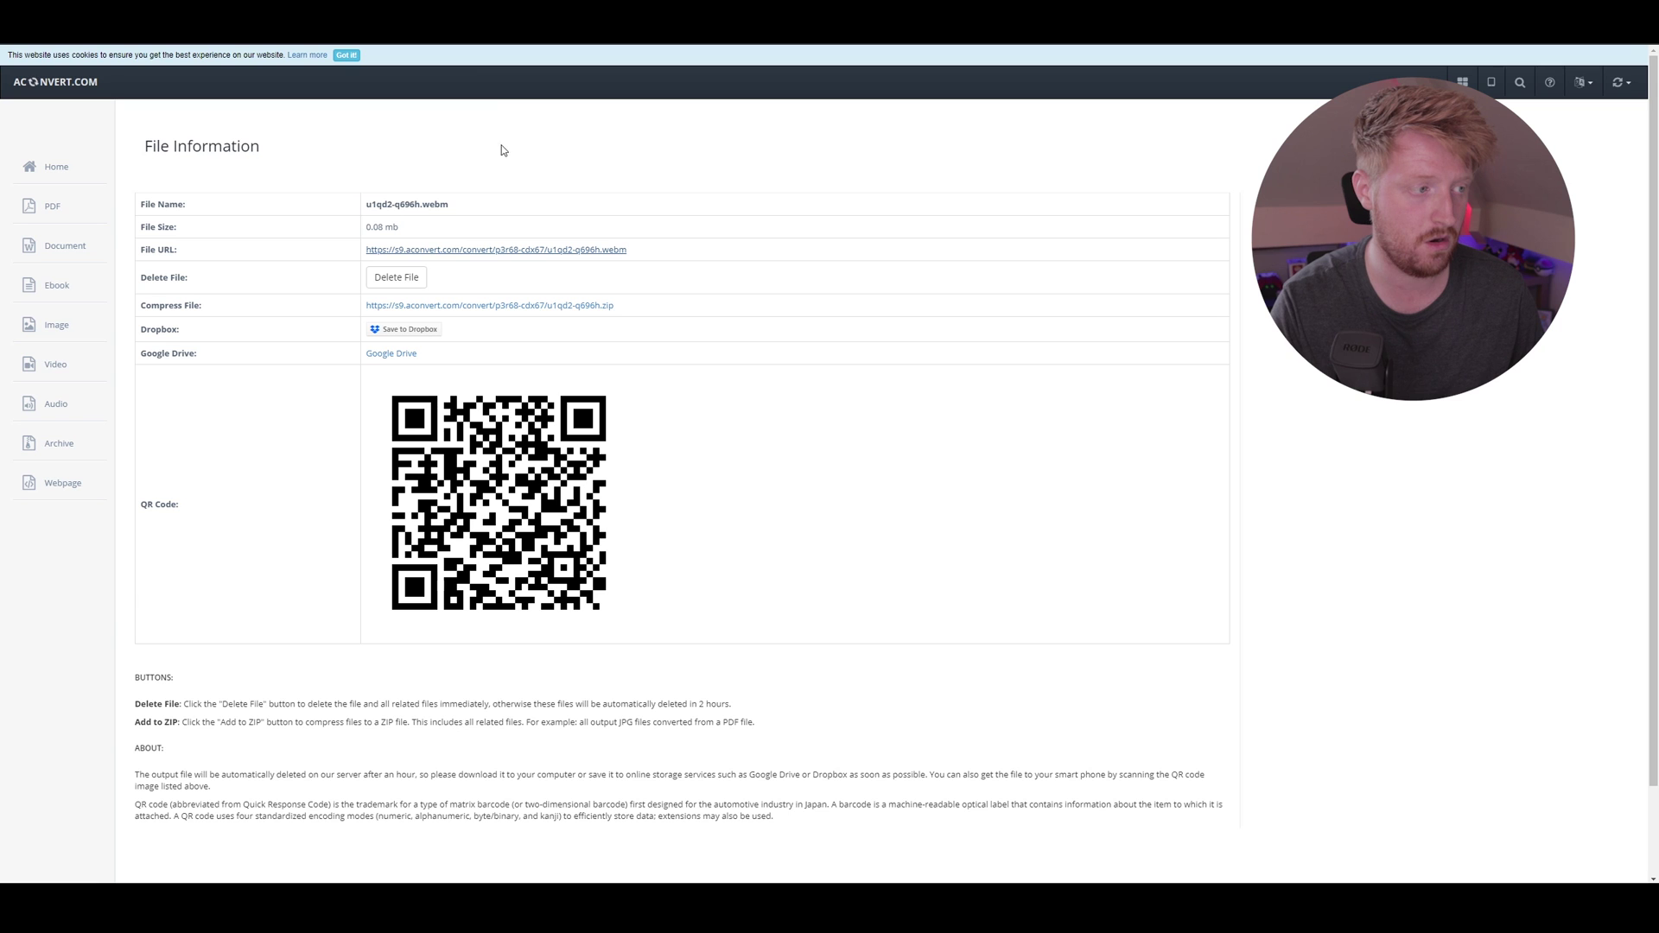
pyautogui.hotkey('alt', 'Left')
pyautogui.click(456, 305)
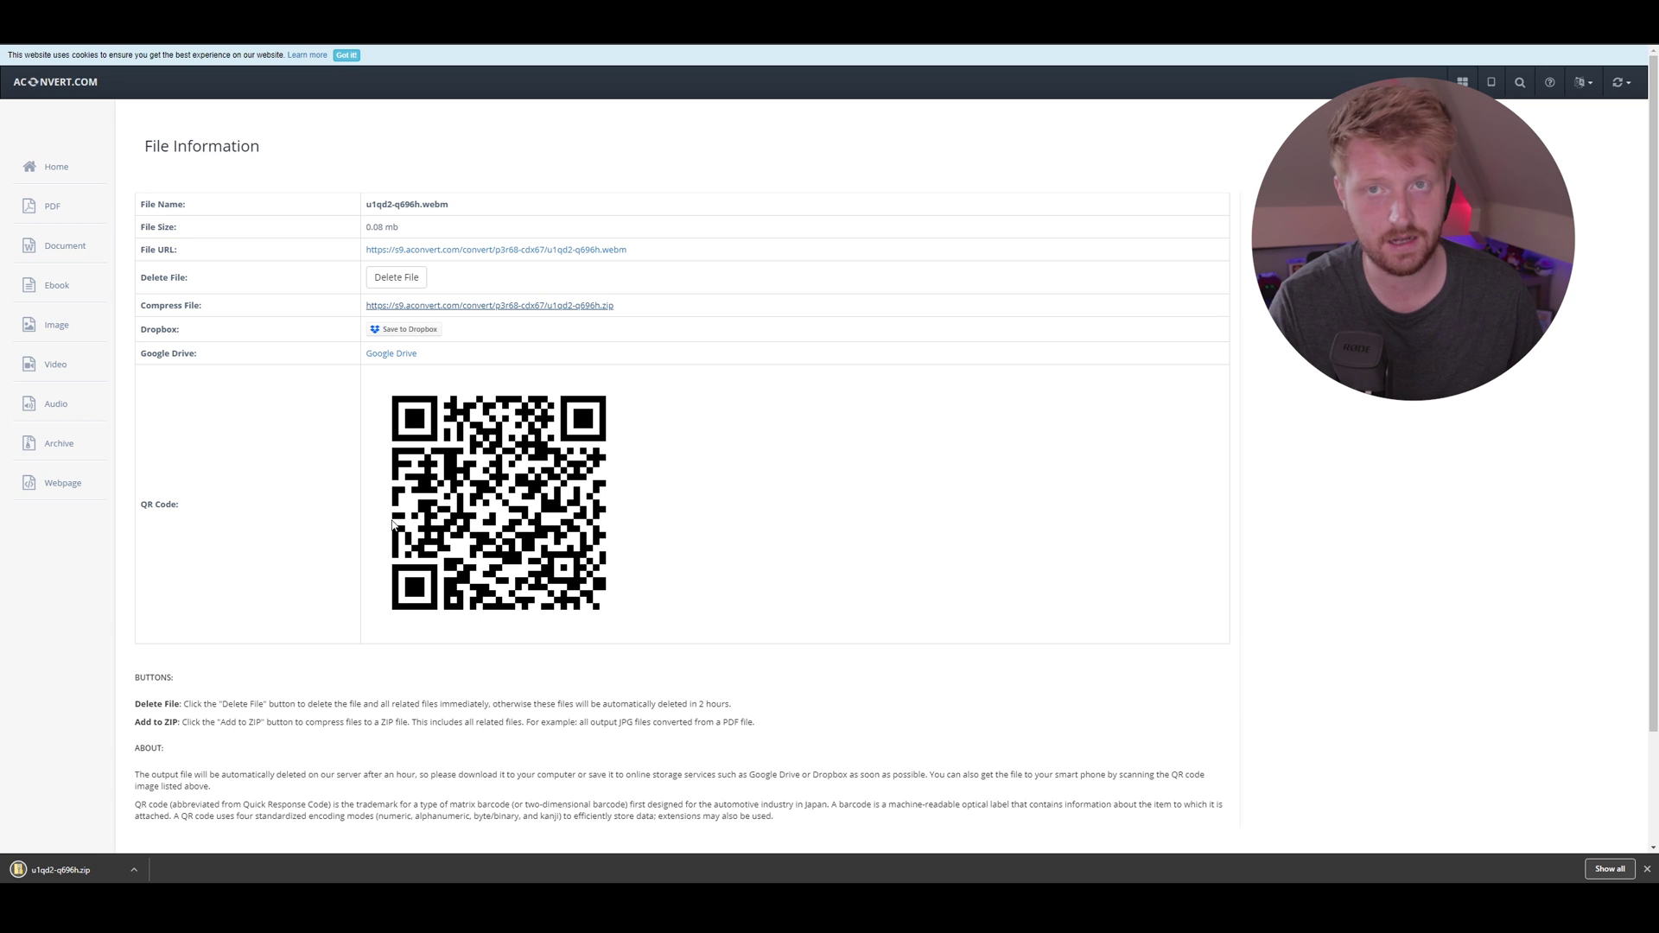